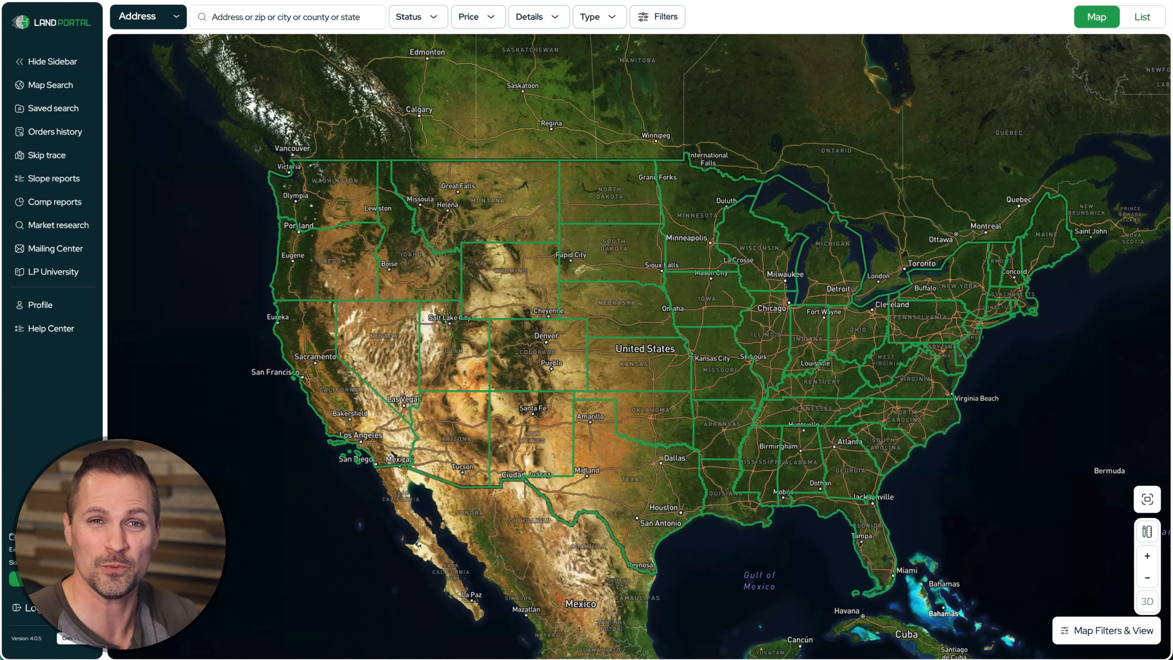
Open the property filters and restrict the search to Cochise County in Arizona.
{"action": "left_click", "coordinate": [669, 20]}
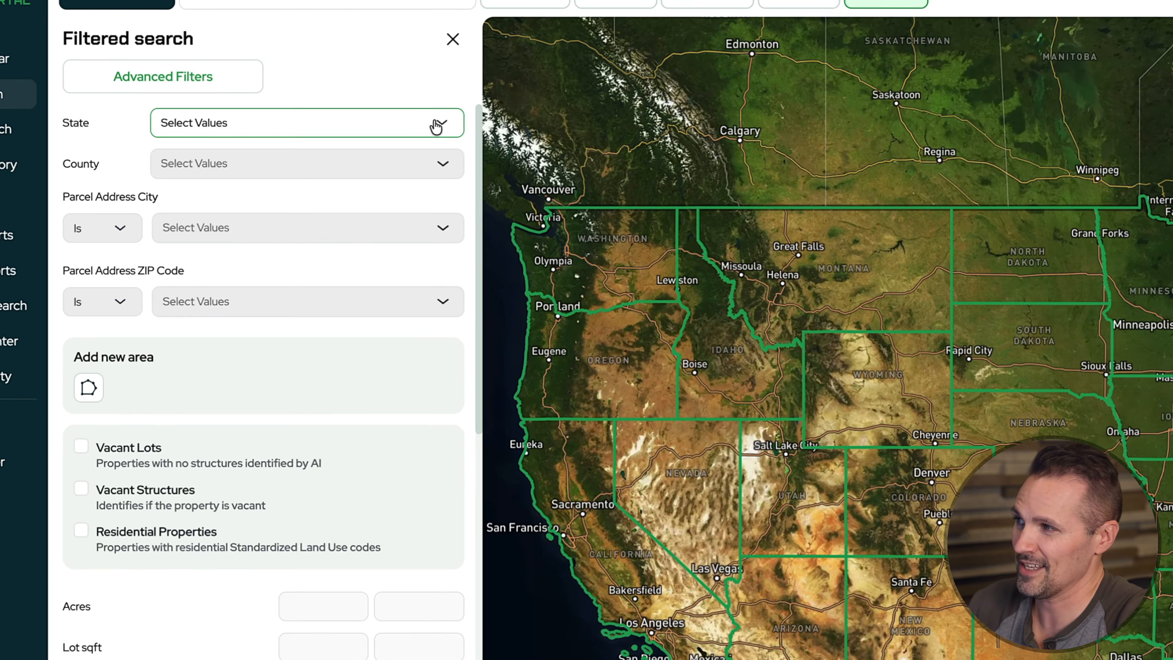
{"action": "left_click", "coordinate": [436, 125]}
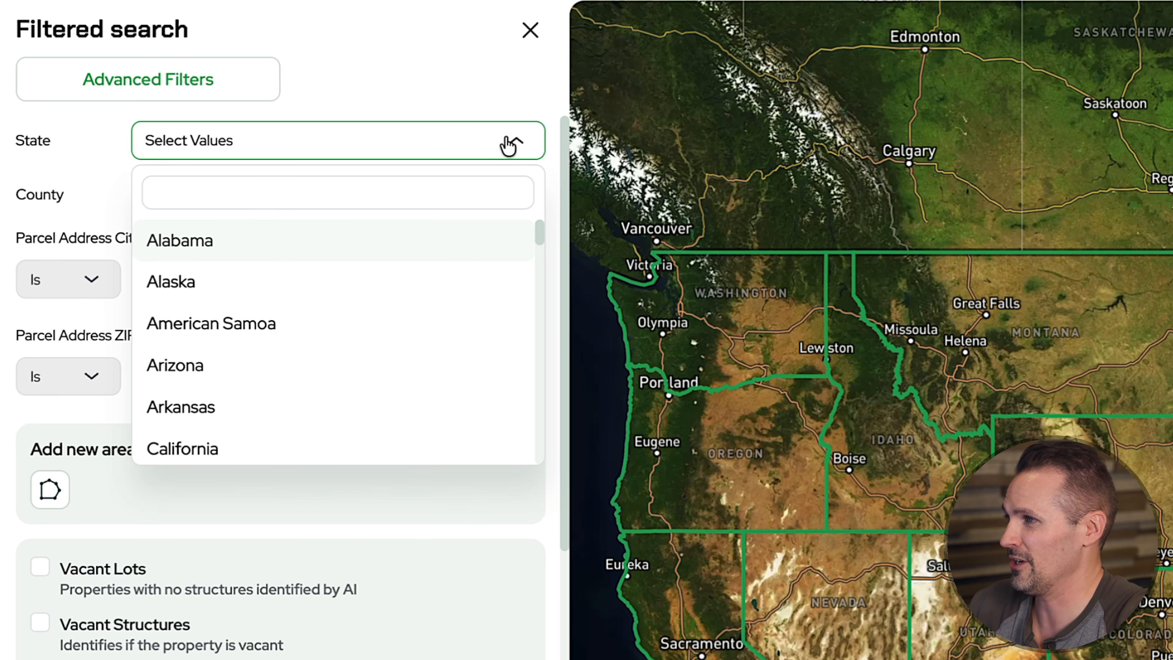
{"action": "left_click", "coordinate": [386, 375]}
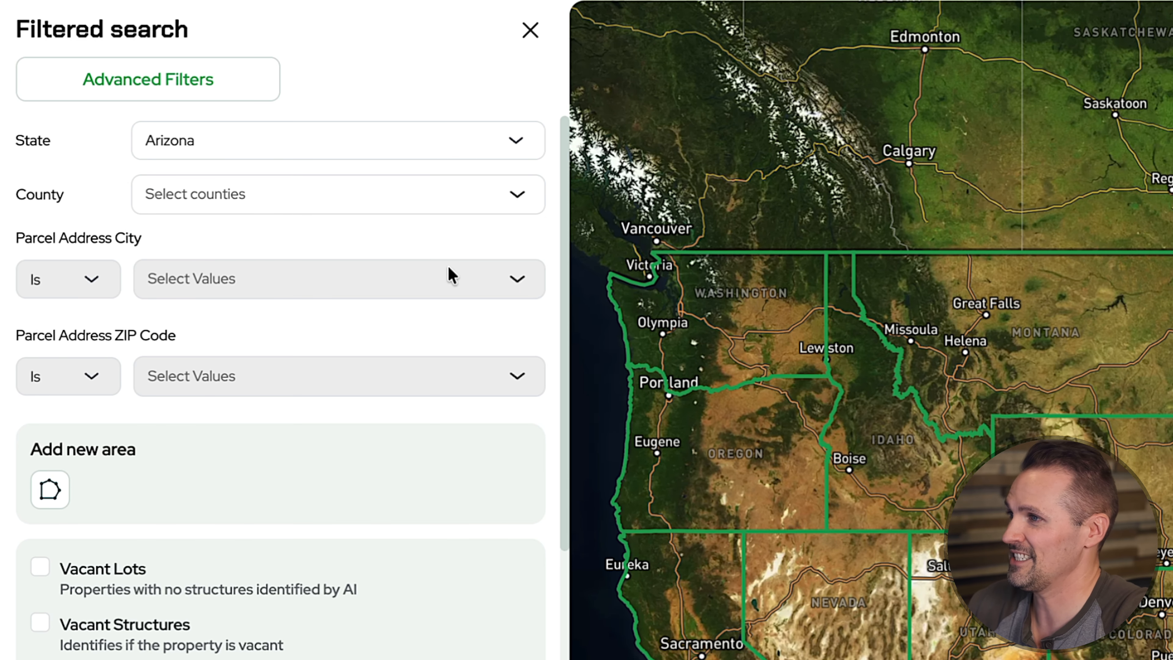
{"action": "left_click", "coordinate": [512, 191]}
{"action": "left_click", "coordinate": [177, 323]}
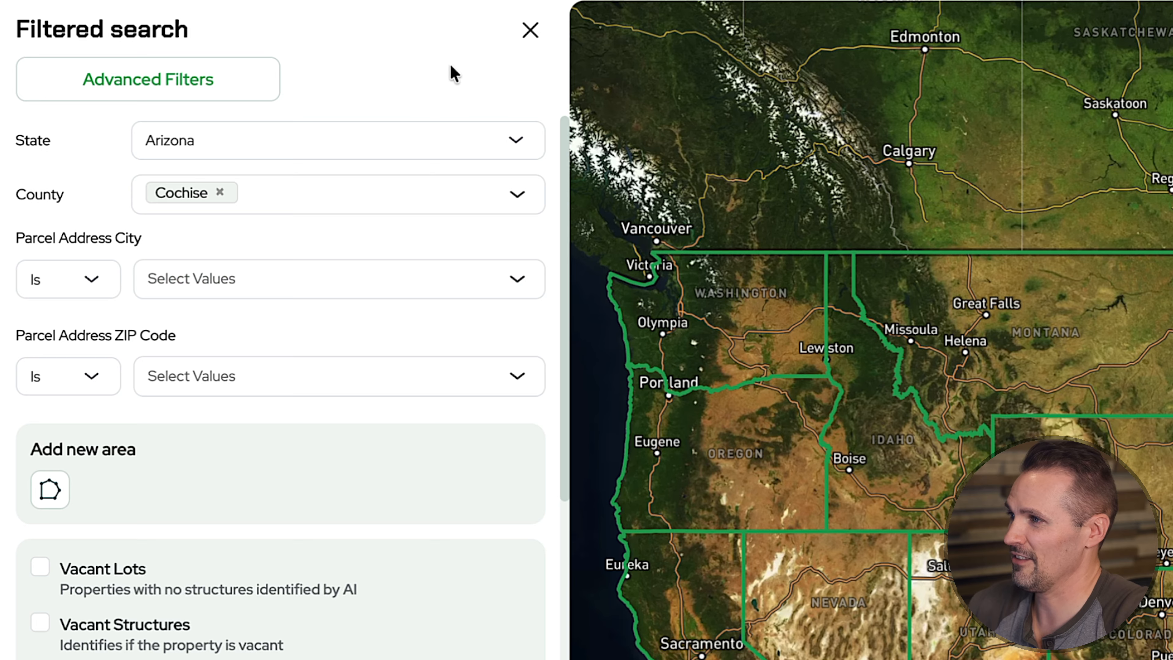
Limit the filtered search to vacant lots with an acreage range of 1 to 2.
{"action": "scroll", "coordinate": [400, 326], "scroll_direction": "down", "scroll_amount": 2}
{"action": "scroll", "coordinate": [399, 326], "scroll_direction": "down", "scroll_amount": 3}
{"action": "scroll", "coordinate": [376, 289], "scroll_direction": "up", "scroll_amount": 6}
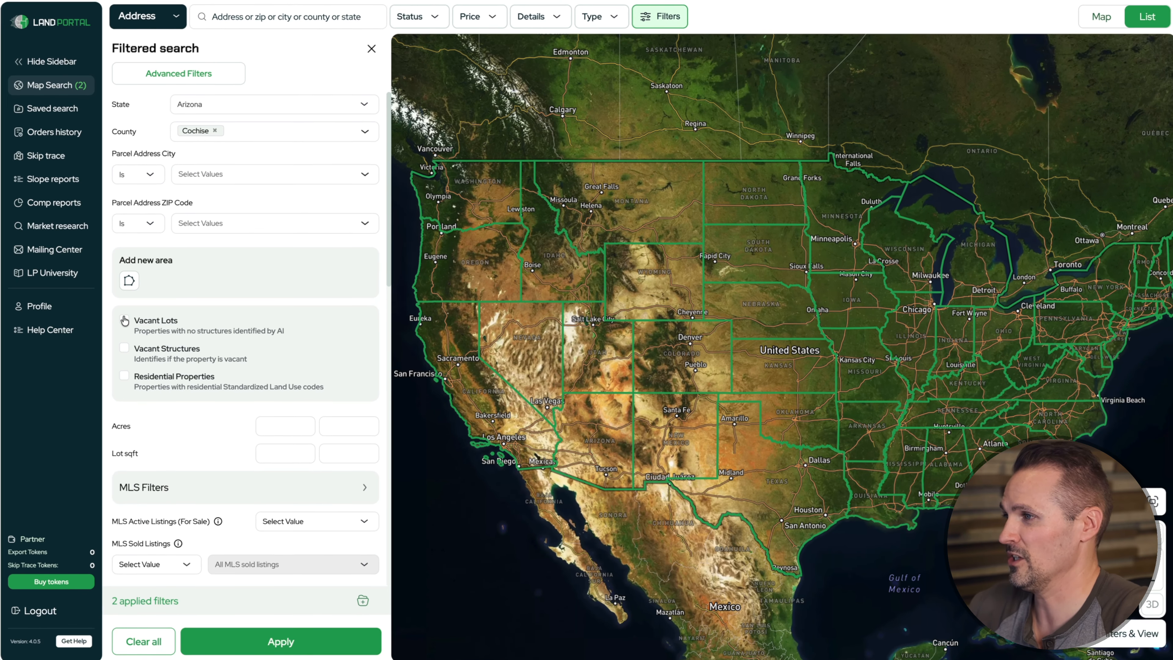
{"action": "left_click", "coordinate": [124, 319]}
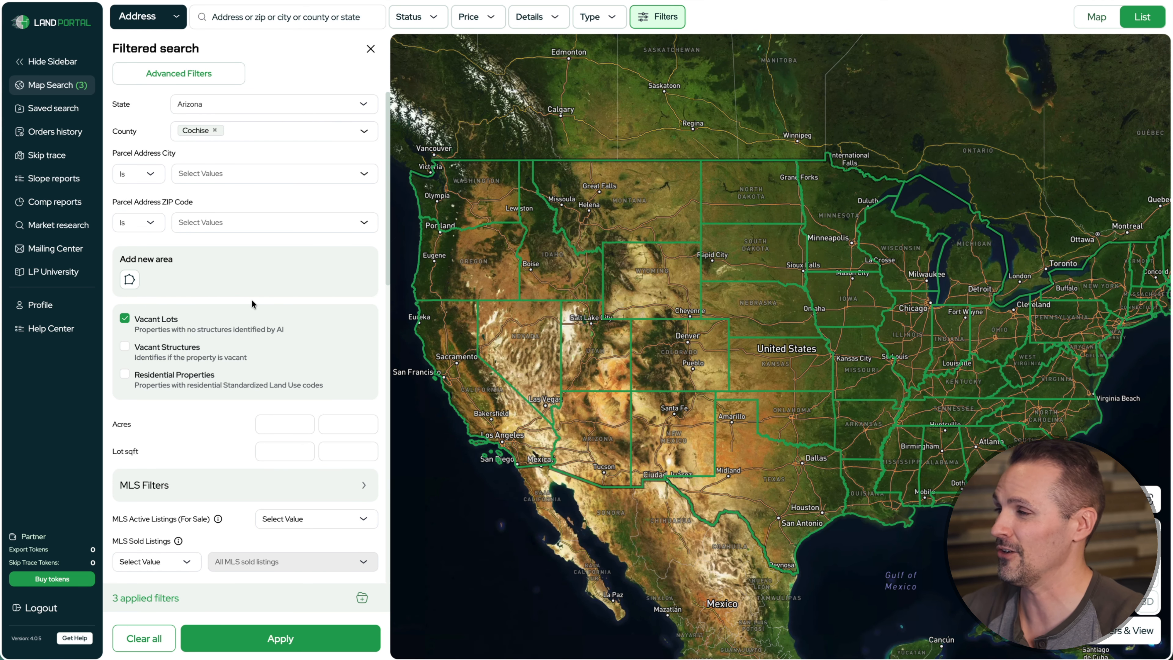
{"action": "scroll", "coordinate": [227, 402], "scroll_direction": "down", "scroll_amount": 5}
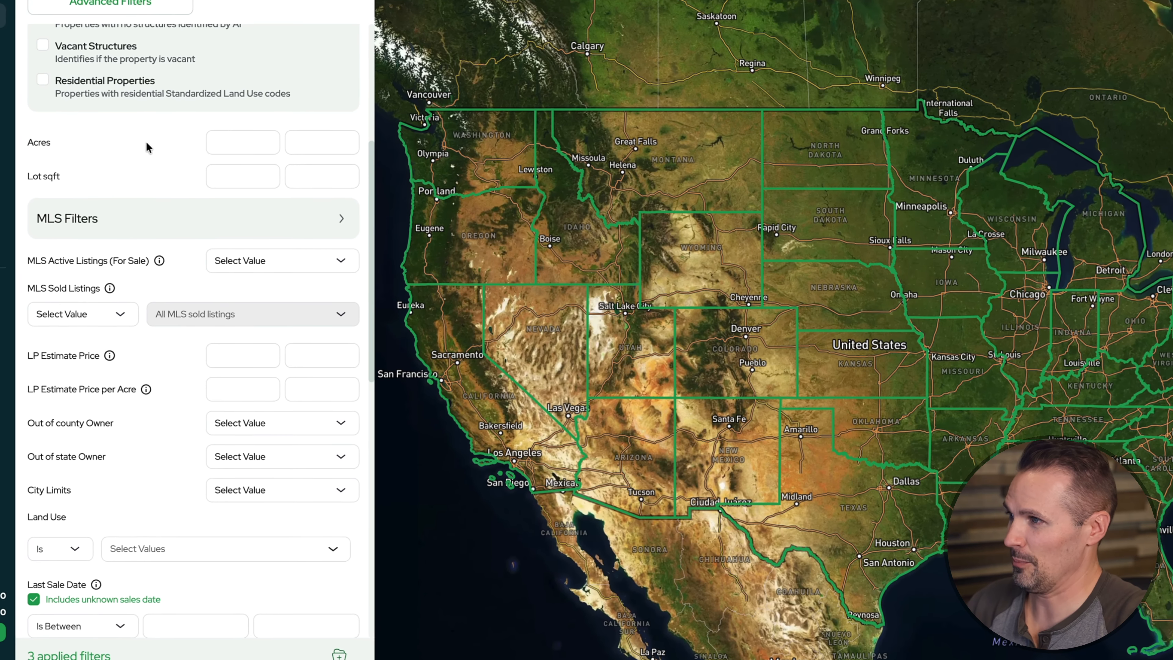
{"action": "left_click", "coordinate": [265, 166]}
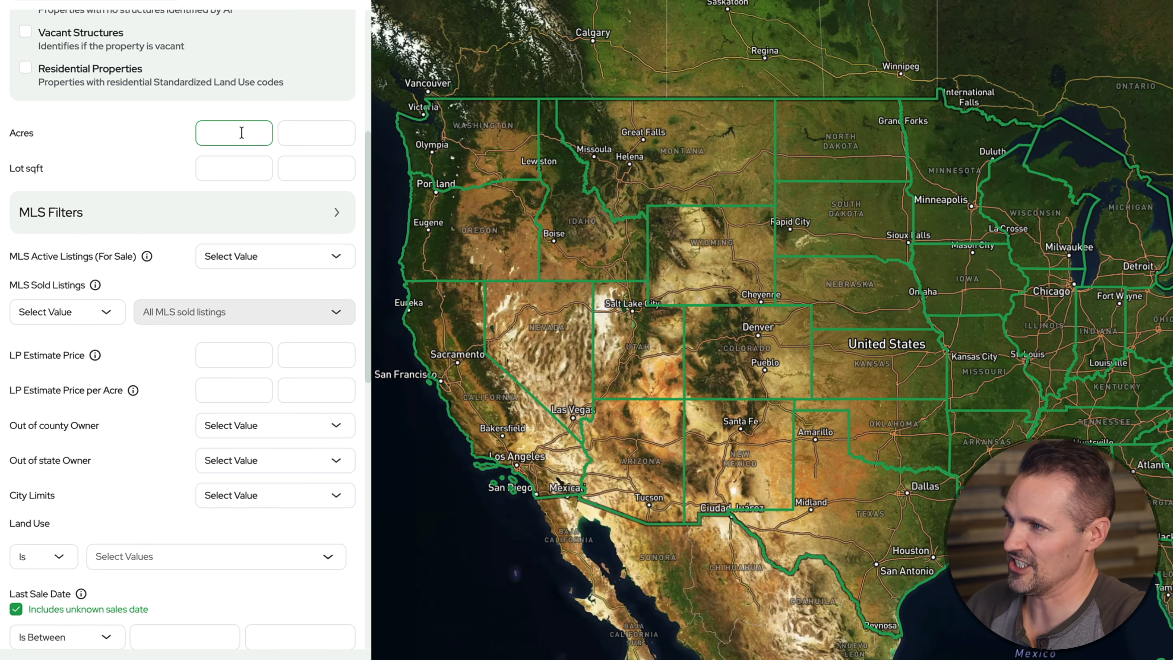
{"action": "type", "text": "1"}
{"action": "key", "text": "Tab"}
{"action": "type", "text": "2"}
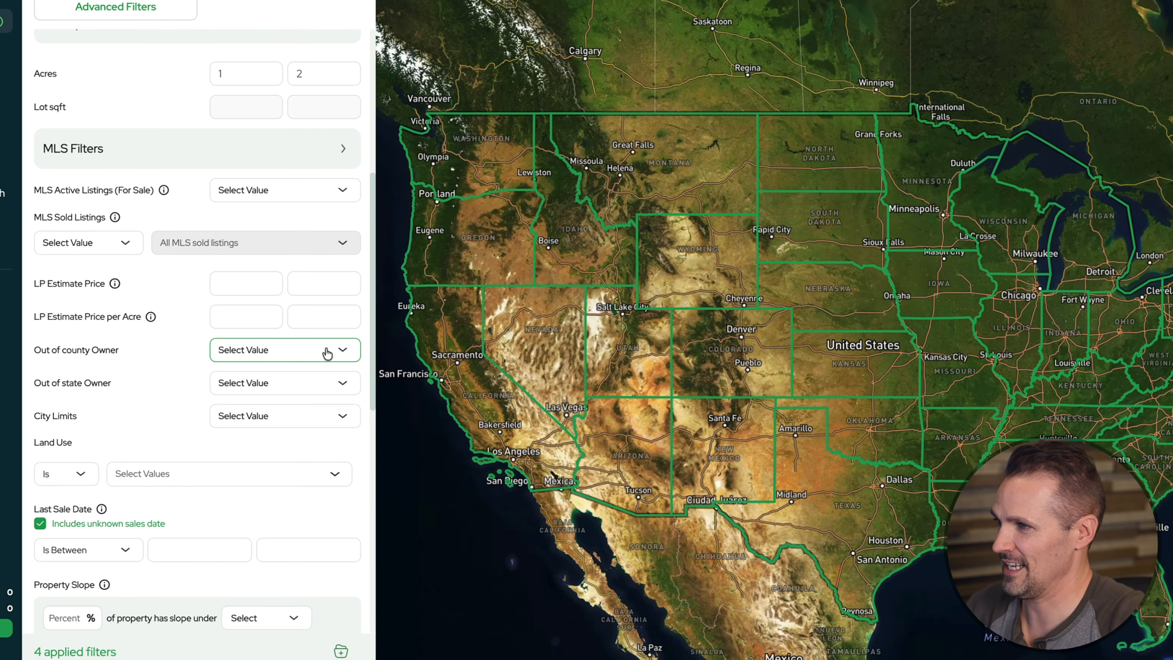
Set the out-of-county owner filter and apply all the chosen filters.
{"action": "left_click", "coordinate": [319, 425]}
{"action": "left_click", "coordinate": [294, 434]}
{"action": "scroll", "coordinate": [185, 406], "scroll_direction": "down", "scroll_amount": 10}
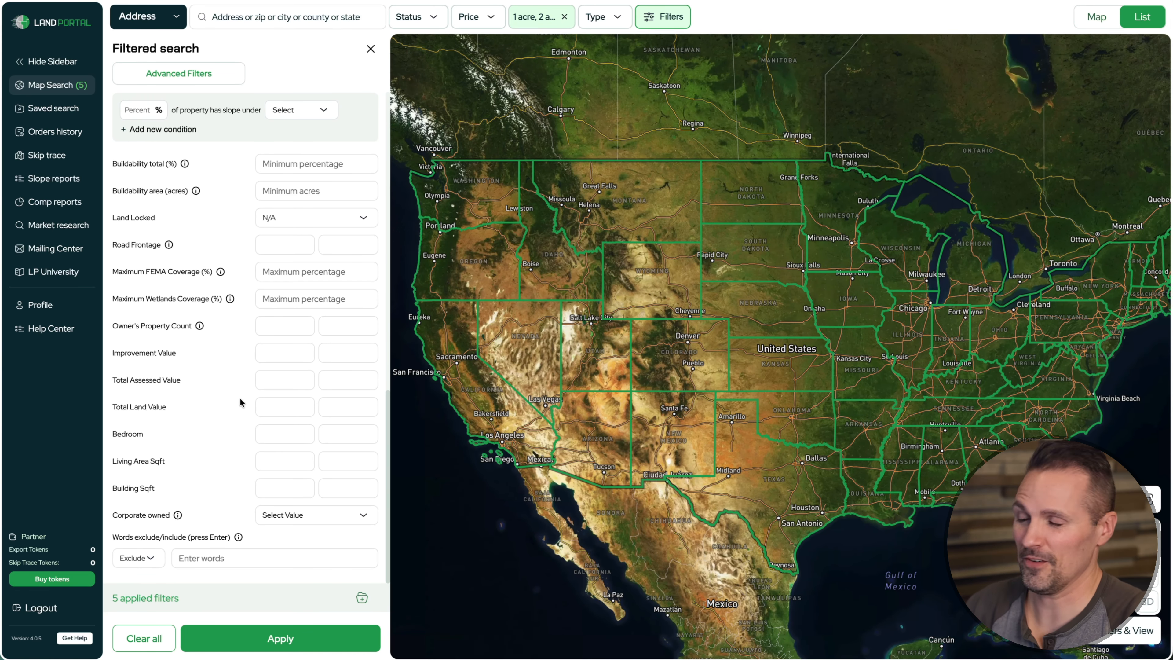
{"action": "left_click", "coordinate": [319, 645]}
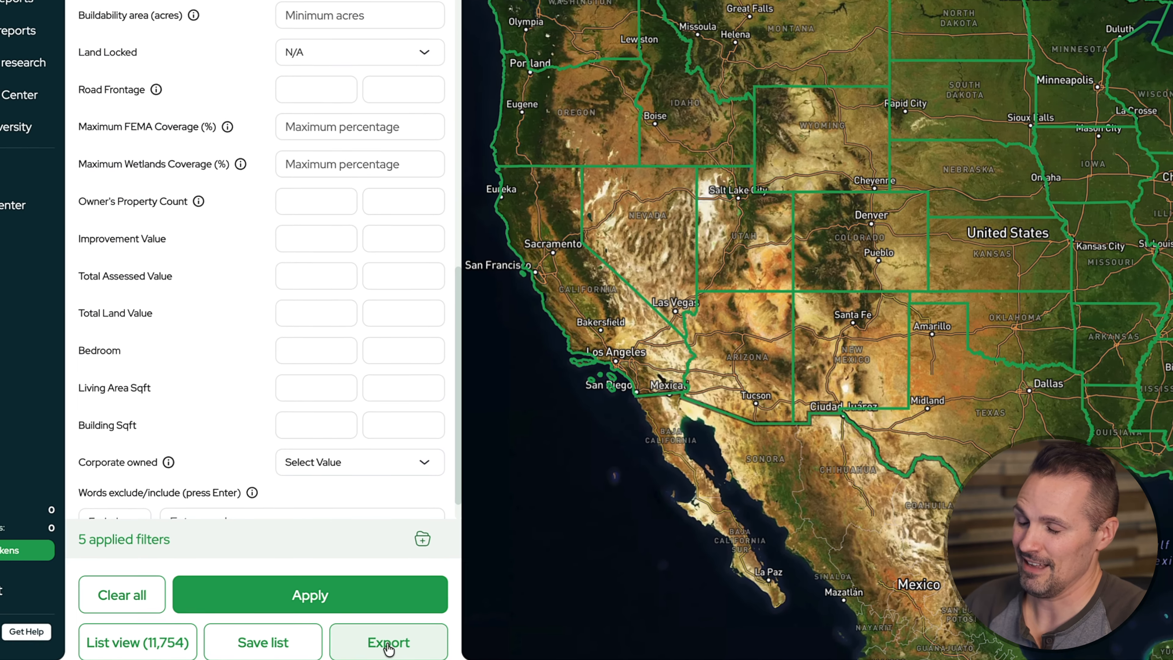
Review the export order options for the filtered properties and close the confirmation without ordering.
{"action": "left_click", "coordinate": [388, 647]}
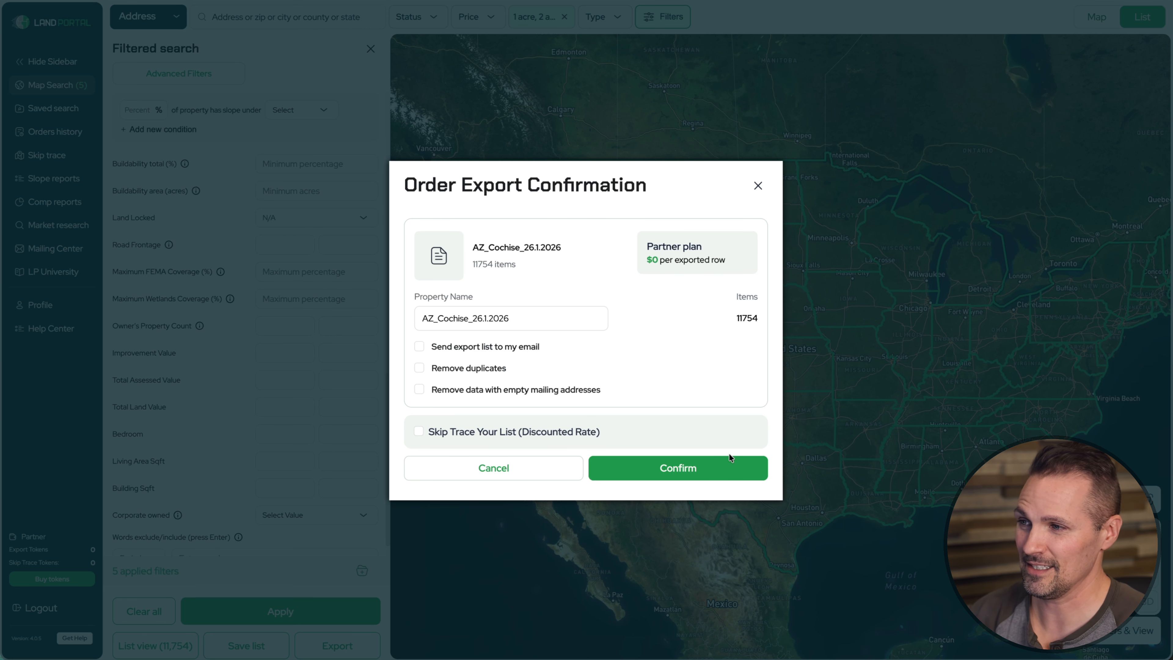
{"action": "left_click", "coordinate": [758, 186]}
Add Apache, Coconino and Gila to the Arizona counties in the filter.
{"action": "scroll", "coordinate": [296, 506], "scroll_direction": "up", "scroll_amount": 10}
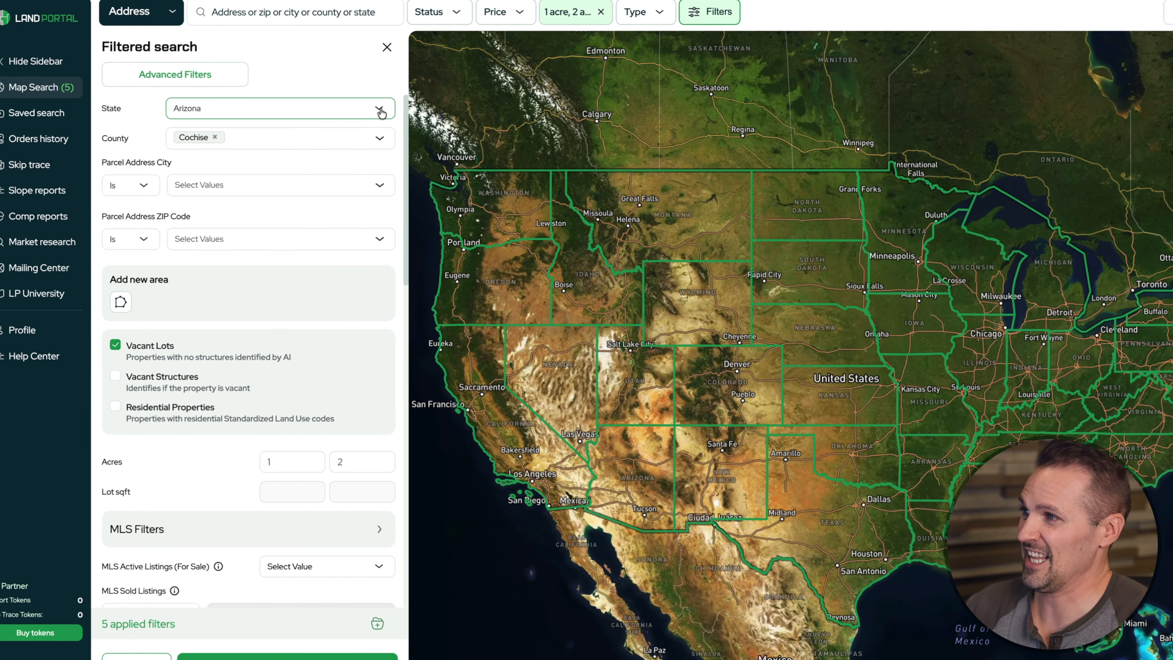
{"action": "left_click", "coordinate": [368, 106]}
{"action": "left_click", "coordinate": [365, 81]}
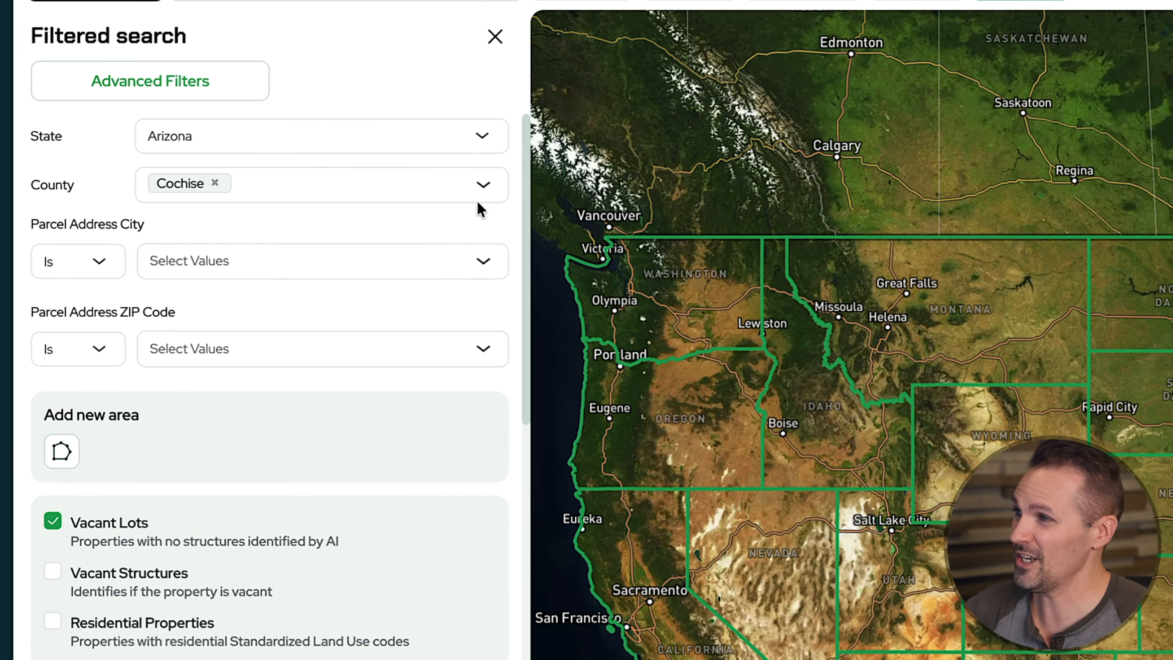
{"action": "left_click", "coordinate": [427, 186]}
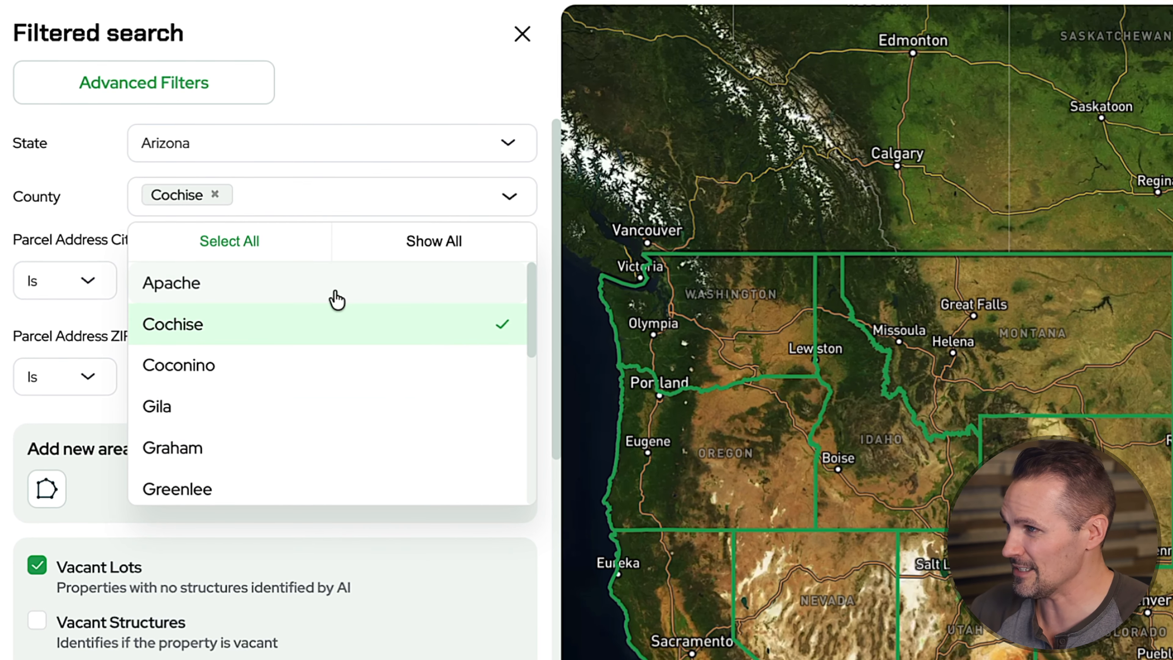
{"action": "left_click", "coordinate": [347, 264]}
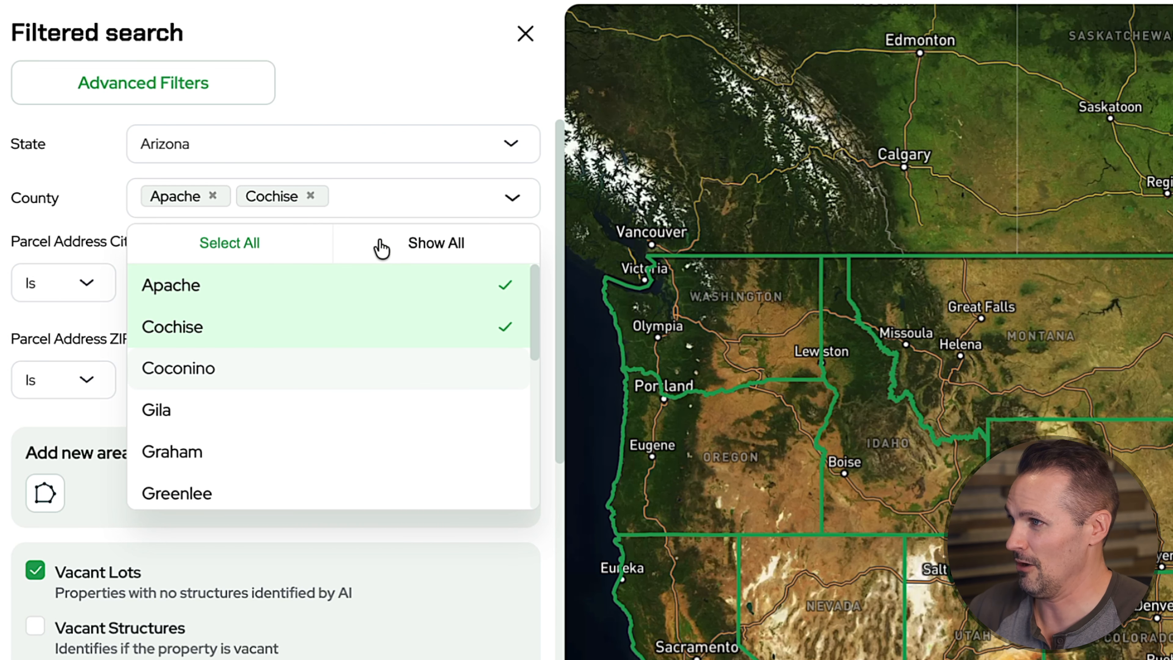
{"action": "left_click", "coordinate": [361, 366]}
{"action": "left_click", "coordinate": [359, 420]}
{"action": "left_click", "coordinate": [383, 83]}
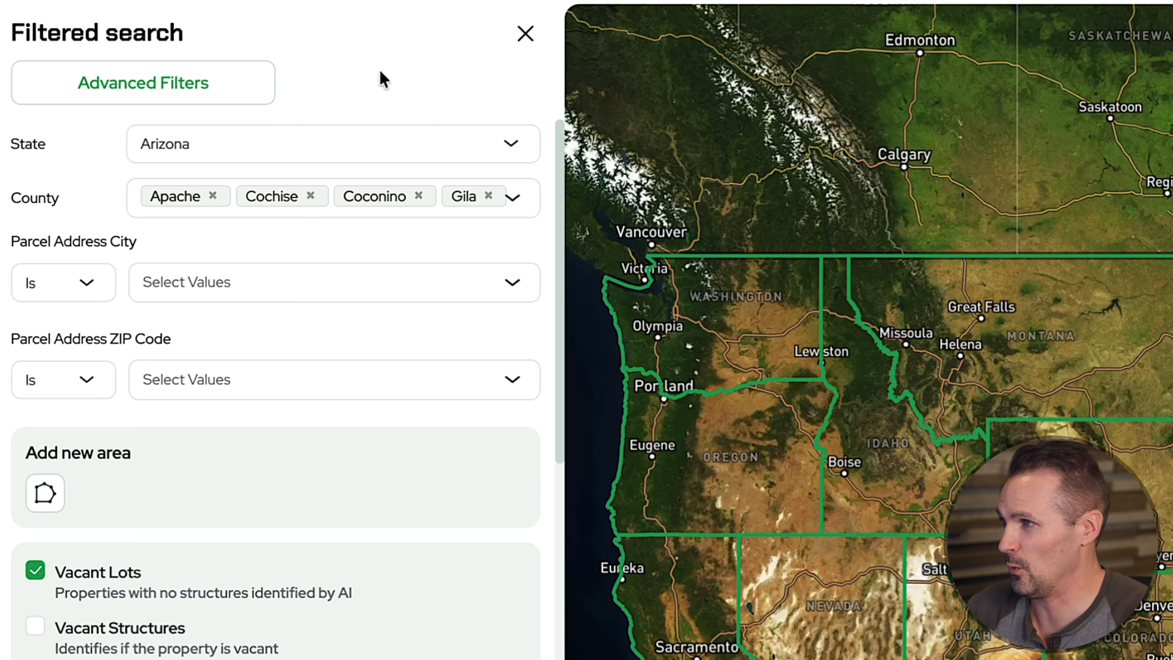
Restrict the parcel address ZIP codes to 85204, 85283 and 85304.
{"action": "left_click", "coordinate": [324, 379]}
{"action": "left_click", "coordinate": [262, 549]}
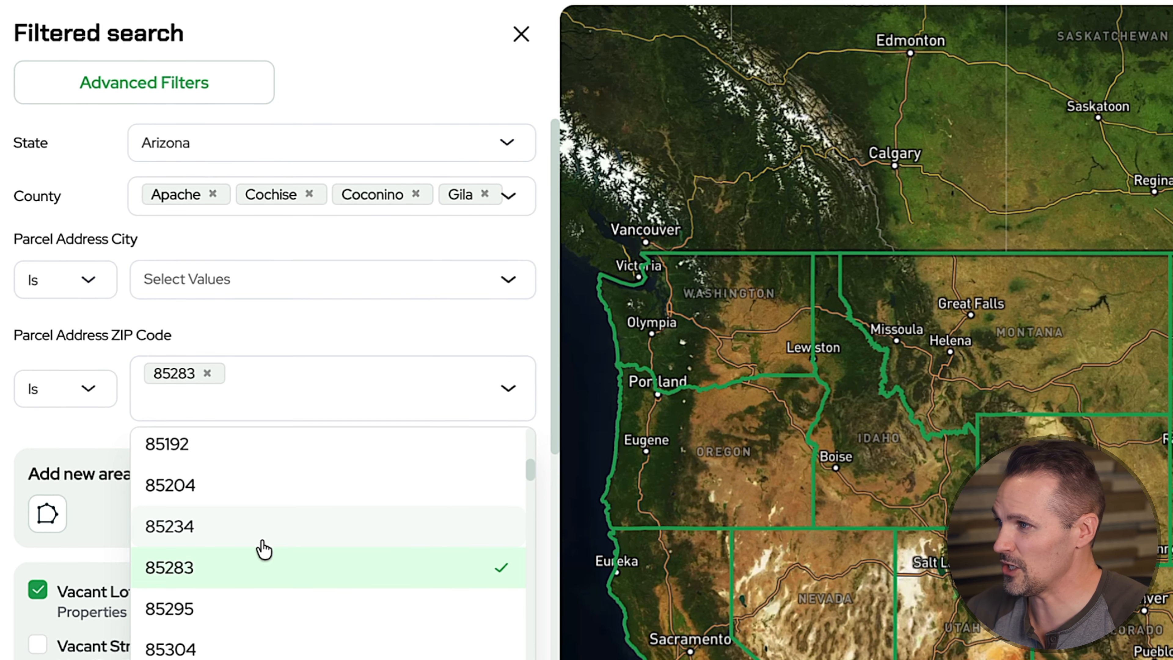
{"action": "left_click", "coordinate": [261, 630]}
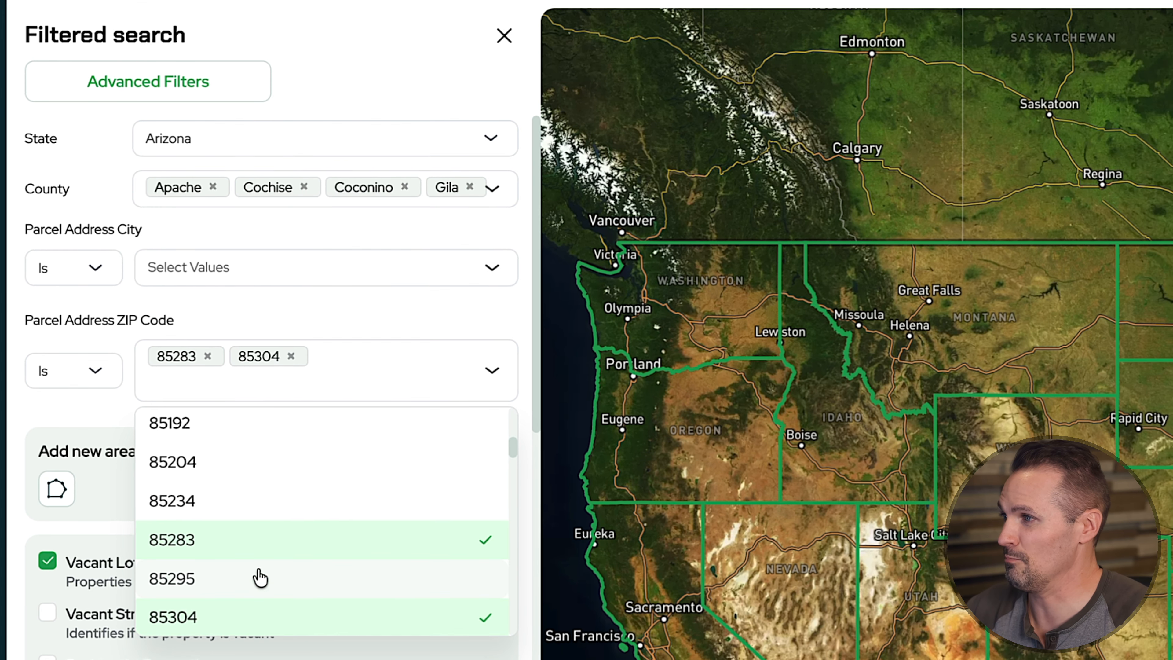
{"action": "left_click", "coordinate": [252, 462]}
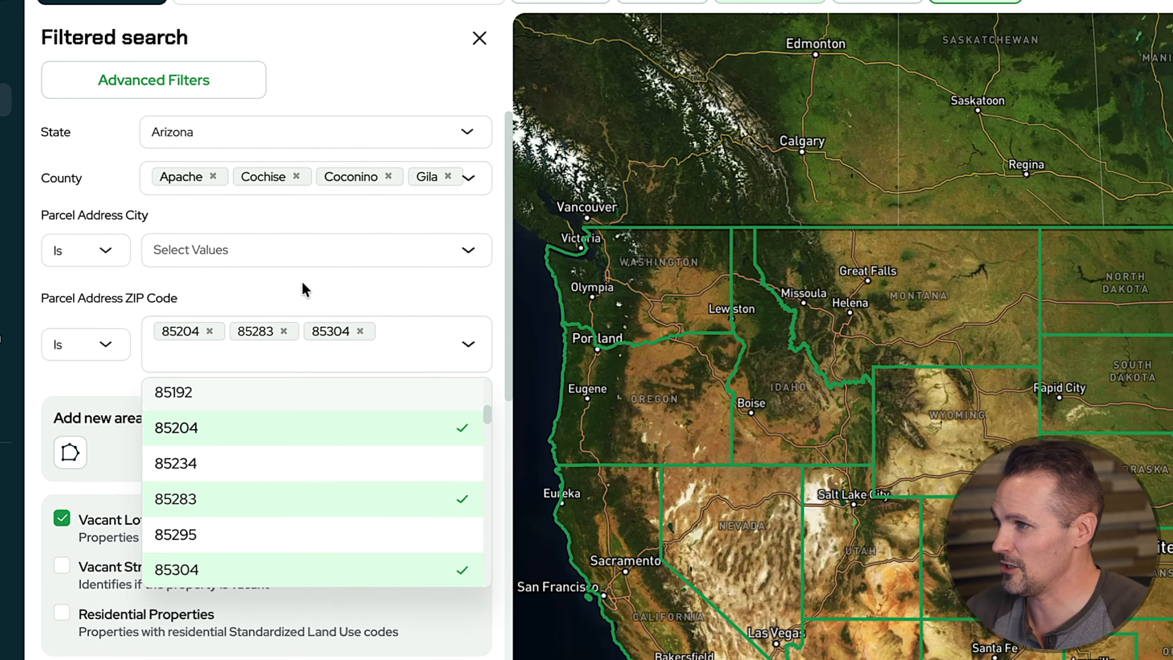
{"action": "left_click", "coordinate": [312, 307]}
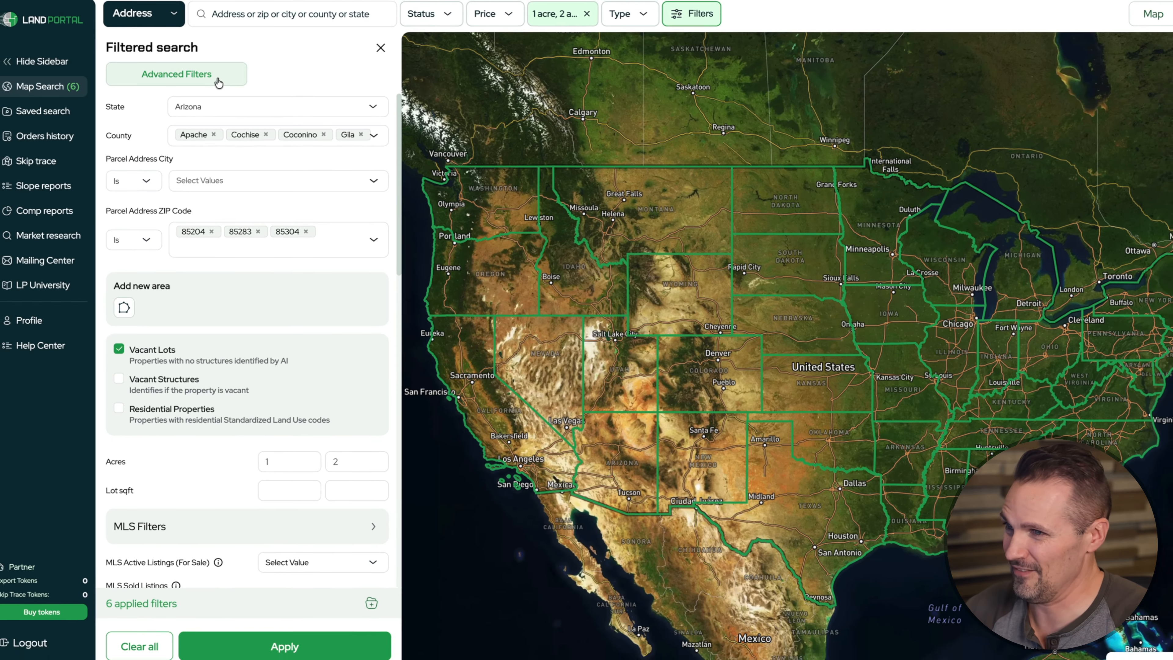
Examine the location criteria available in the advanced filters, then return to the basic filters.
{"action": "left_click", "coordinate": [218, 82]}
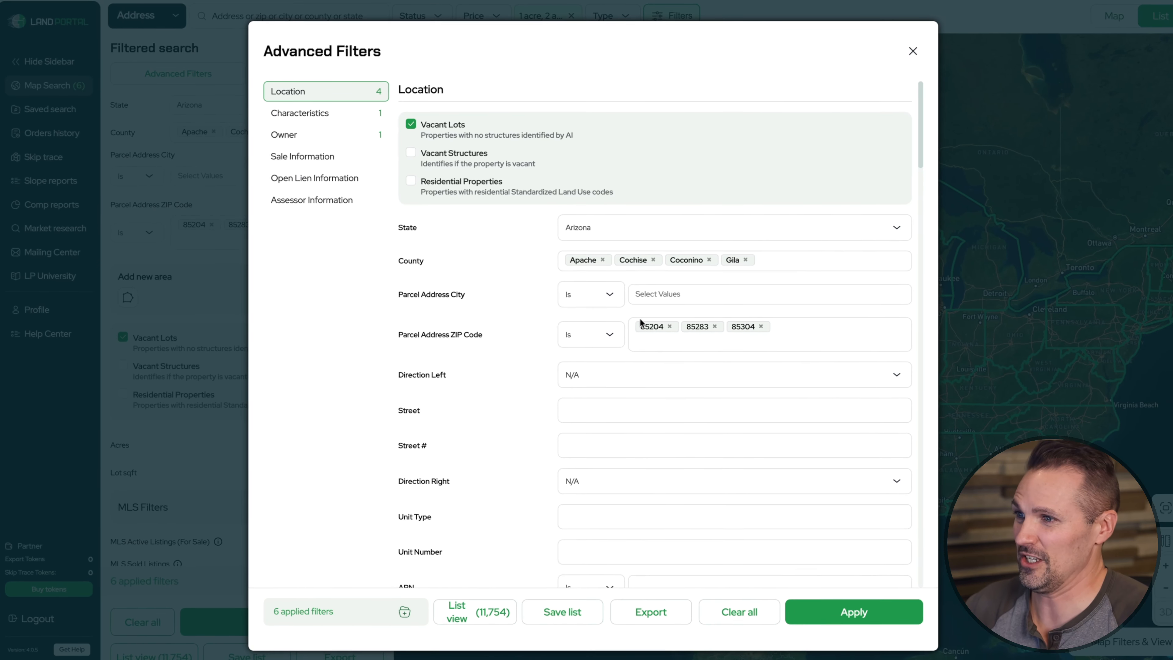
{"action": "scroll", "coordinate": [623, 354], "scroll_direction": "down", "scroll_amount": 5}
{"action": "scroll", "coordinate": [623, 354], "scroll_direction": "up", "scroll_amount": 5}
{"action": "left_click", "coordinate": [900, 50]}
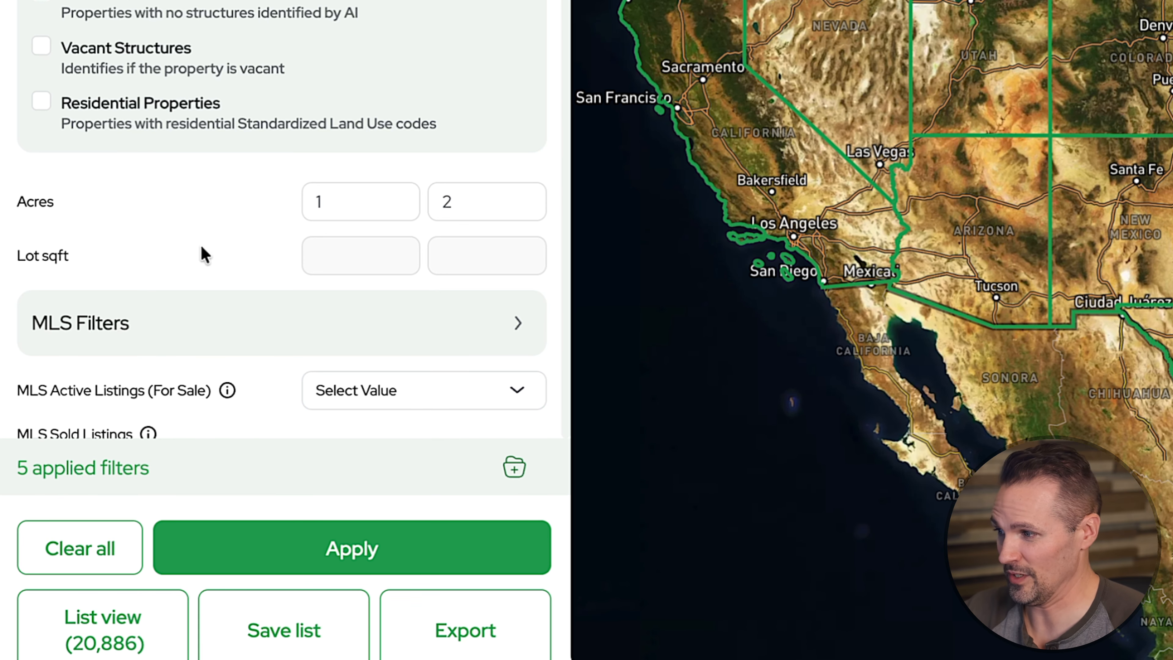
Save the filtered results as a new list named "Great Properties" and open the saved list.
{"action": "left_click", "coordinate": [283, 630]}
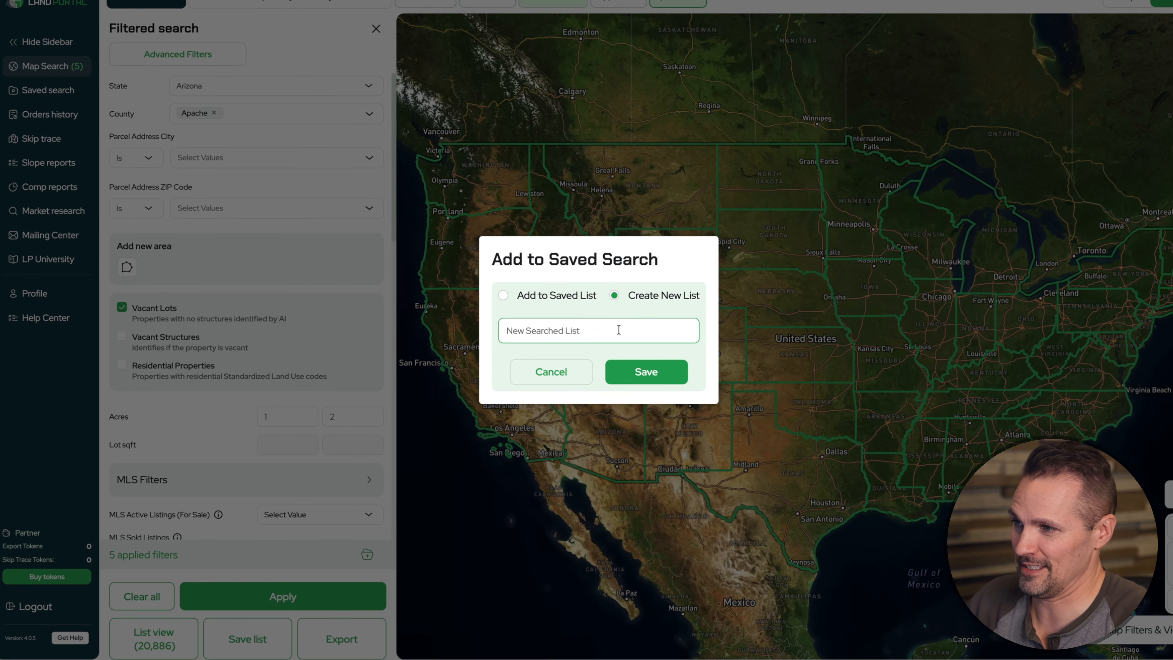
{"action": "type", "text": "Great Properties"}
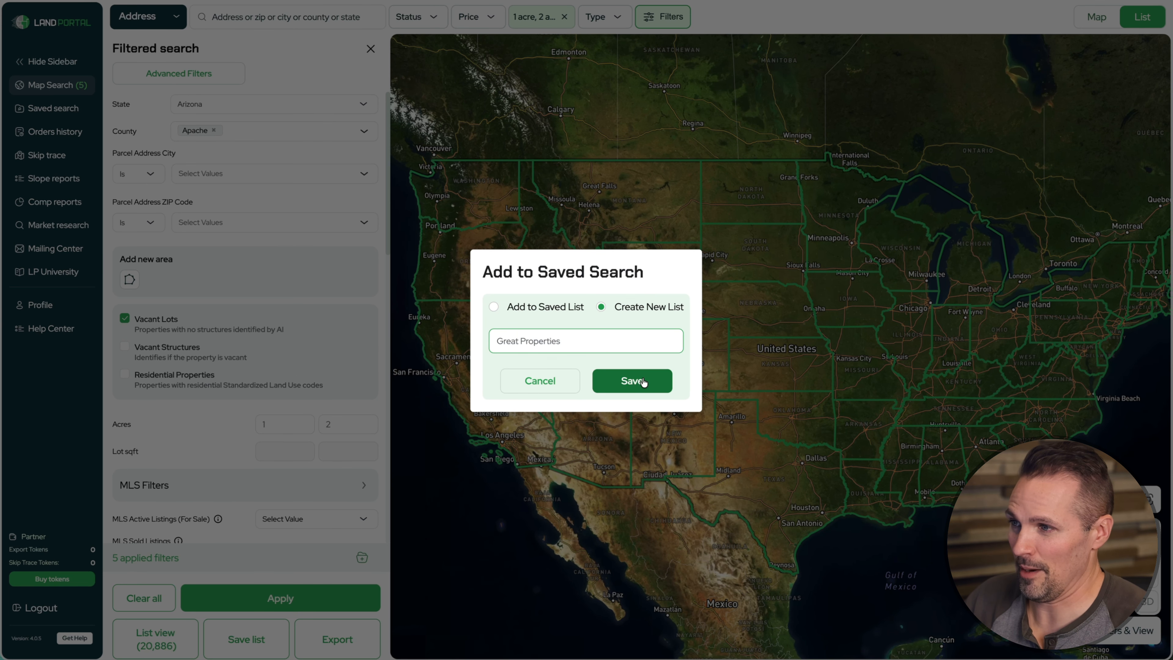
{"action": "left_click", "coordinate": [692, 347]}
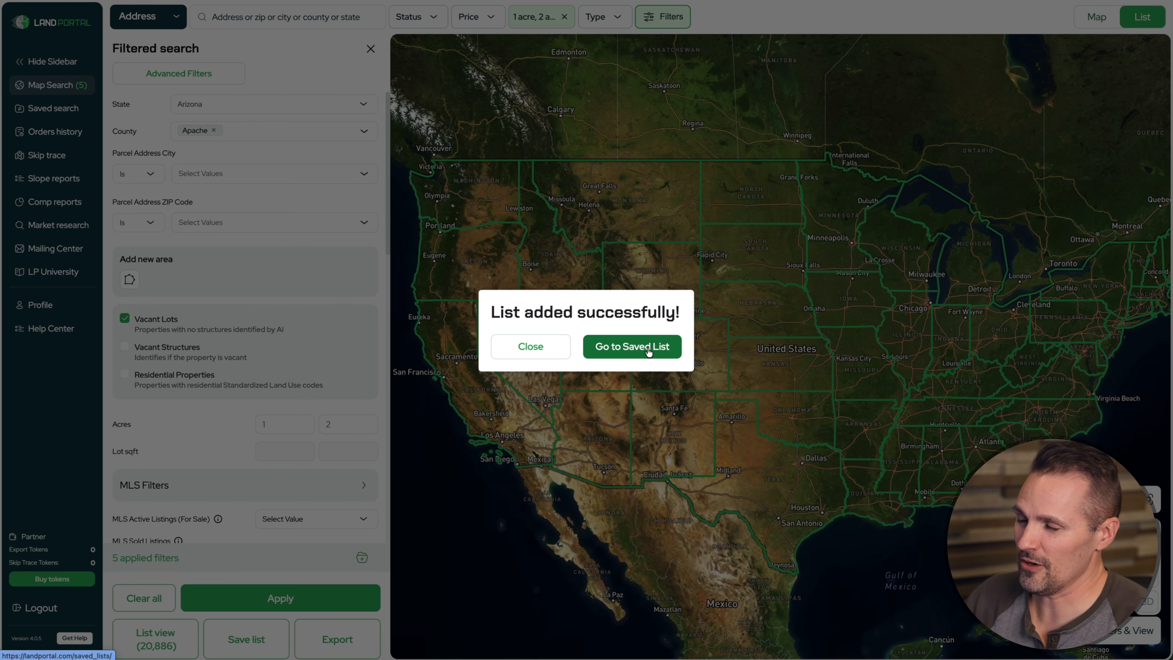
{"action": "left_click", "coordinate": [648, 350]}
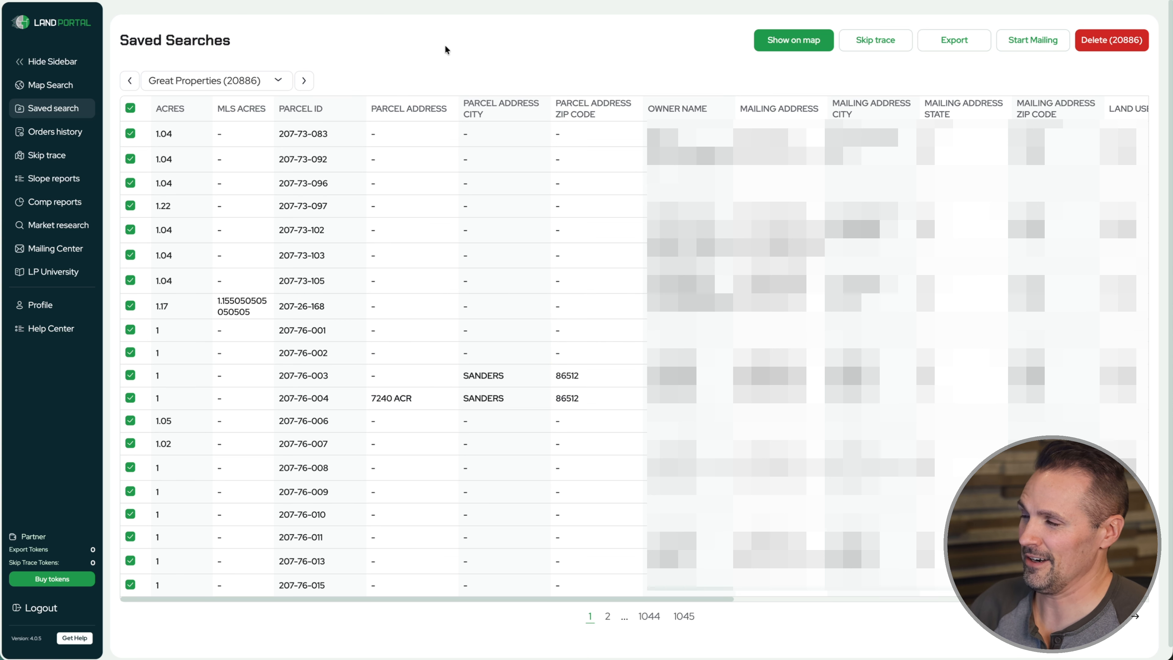
Return to the map search and start a new filtered search for the state of Arkansas.
{"action": "left_click", "coordinate": [54, 88]}
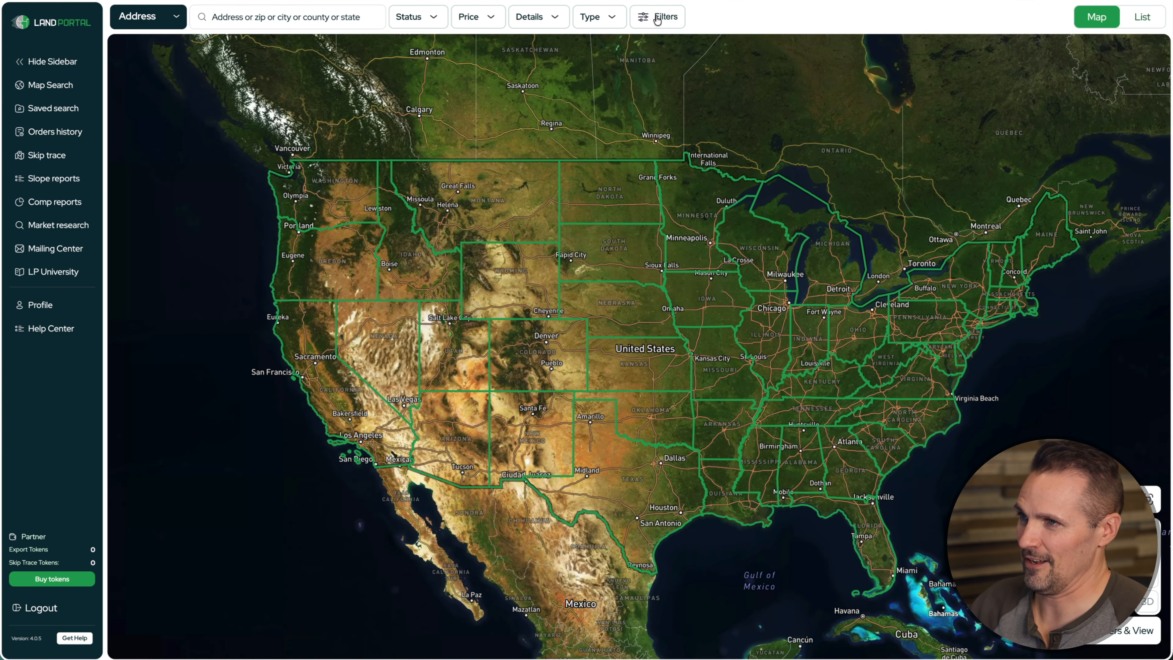
{"action": "left_click", "coordinate": [658, 19]}
{"action": "left_click", "coordinate": [277, 104]}
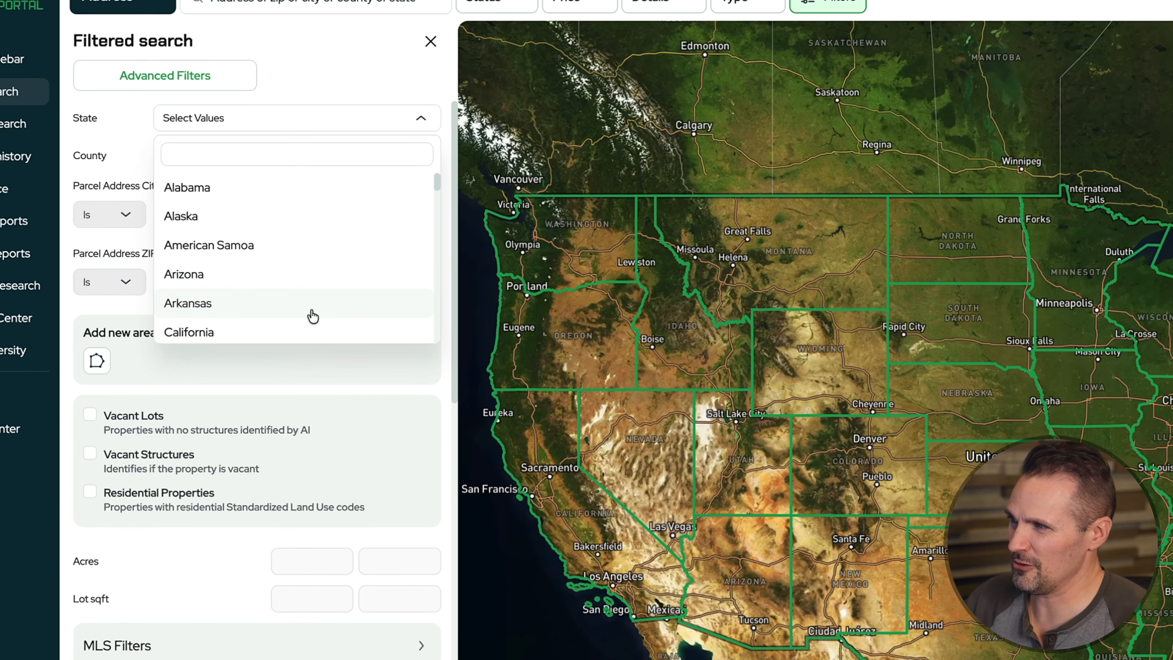
{"action": "left_click", "coordinate": [294, 268]}
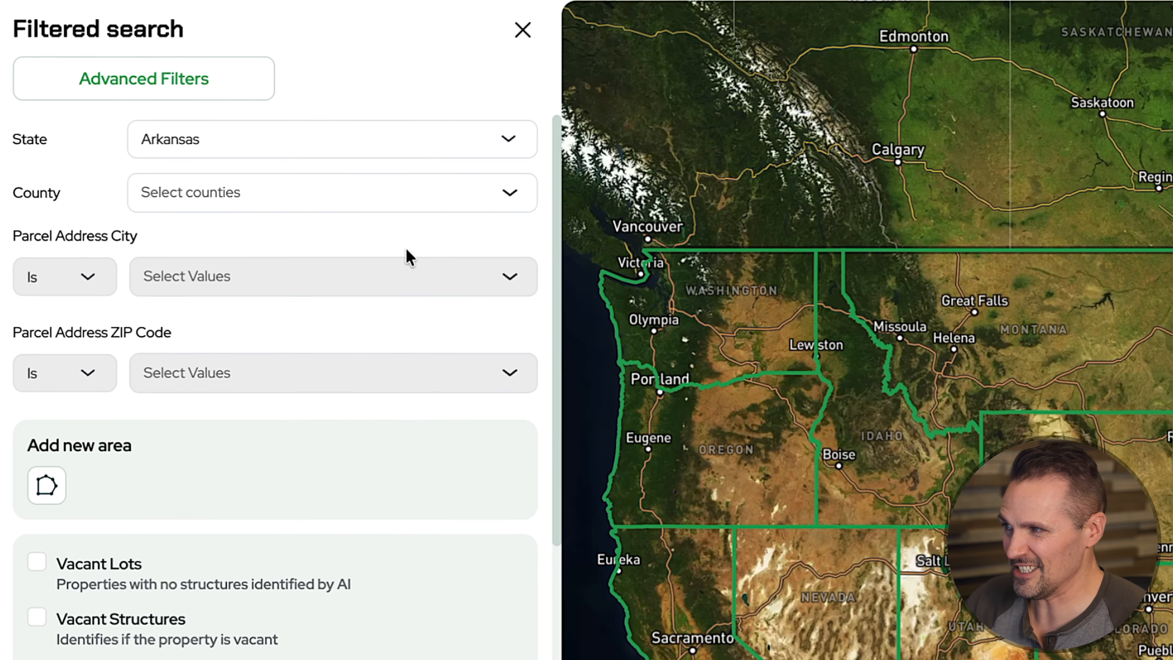
Restrict the Arkansas search to vacant lots in Boone County and apply the filters.
{"action": "left_click", "coordinate": [479, 198]}
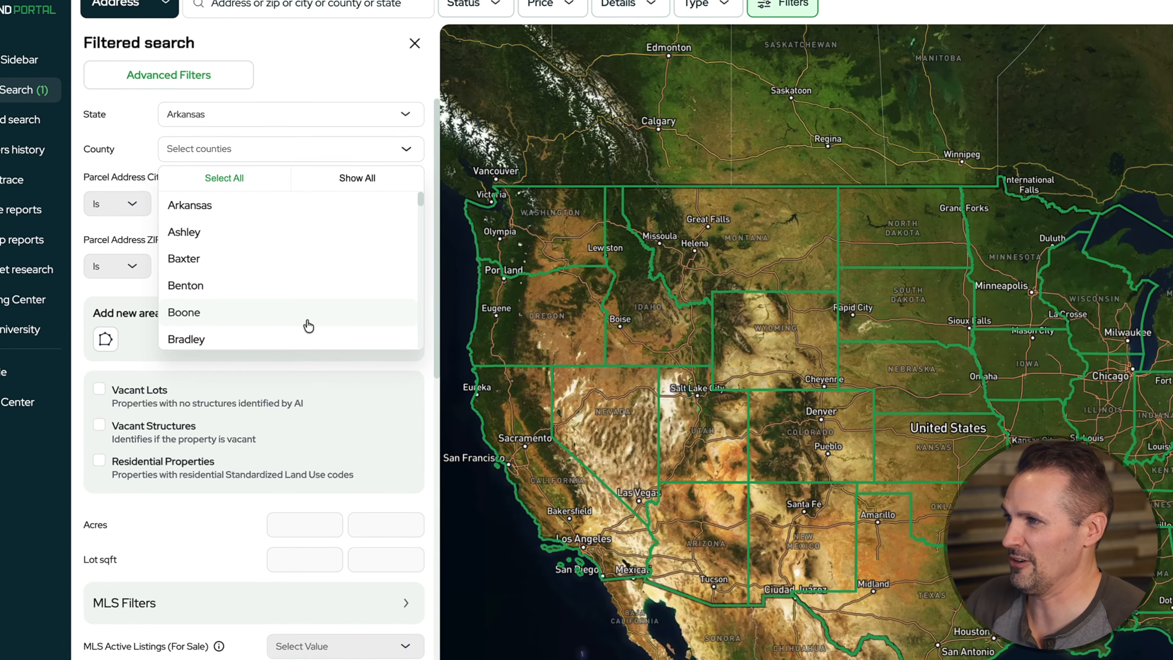
{"action": "left_click", "coordinate": [309, 319]}
{"action": "left_click", "coordinate": [379, 71]}
{"action": "left_click", "coordinate": [99, 389]}
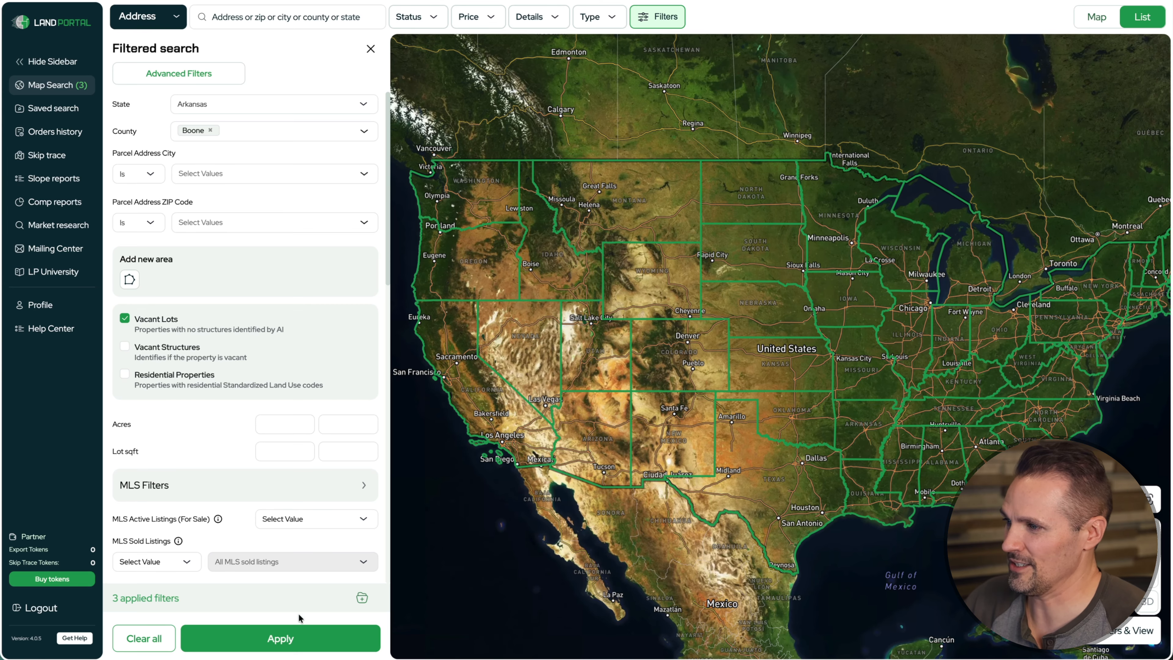
{"action": "left_click", "coordinate": [301, 633]}
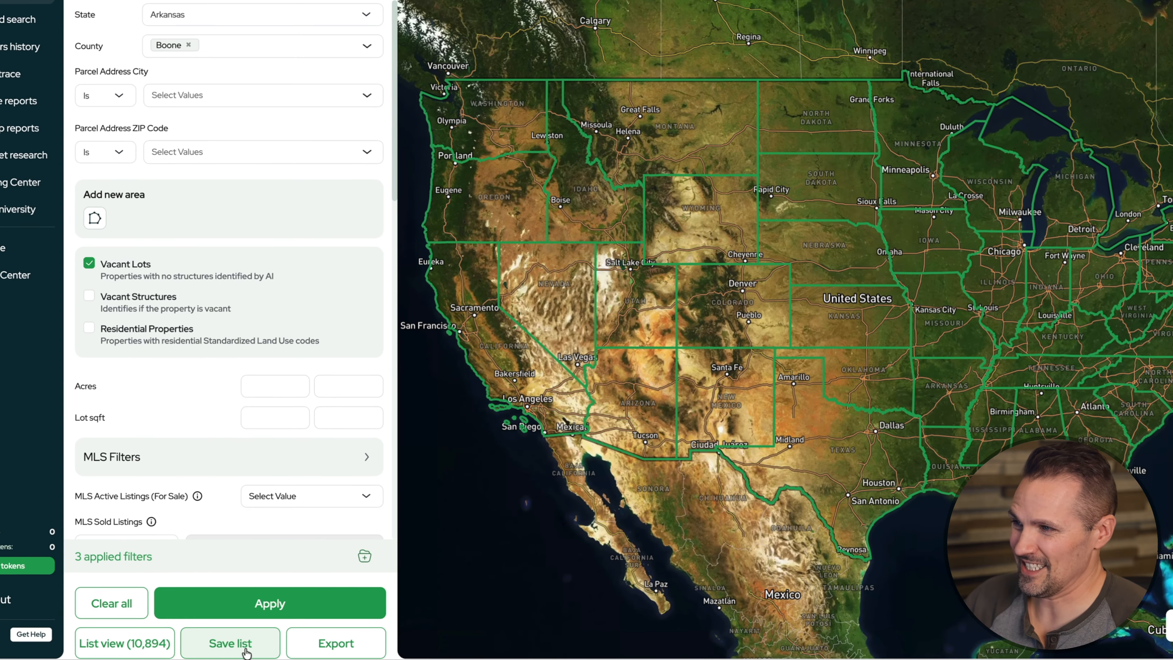
Add the filtered Boone County results to the existing saved list "Great Properties" and open the saved list.
{"action": "left_click", "coordinate": [254, 648]}
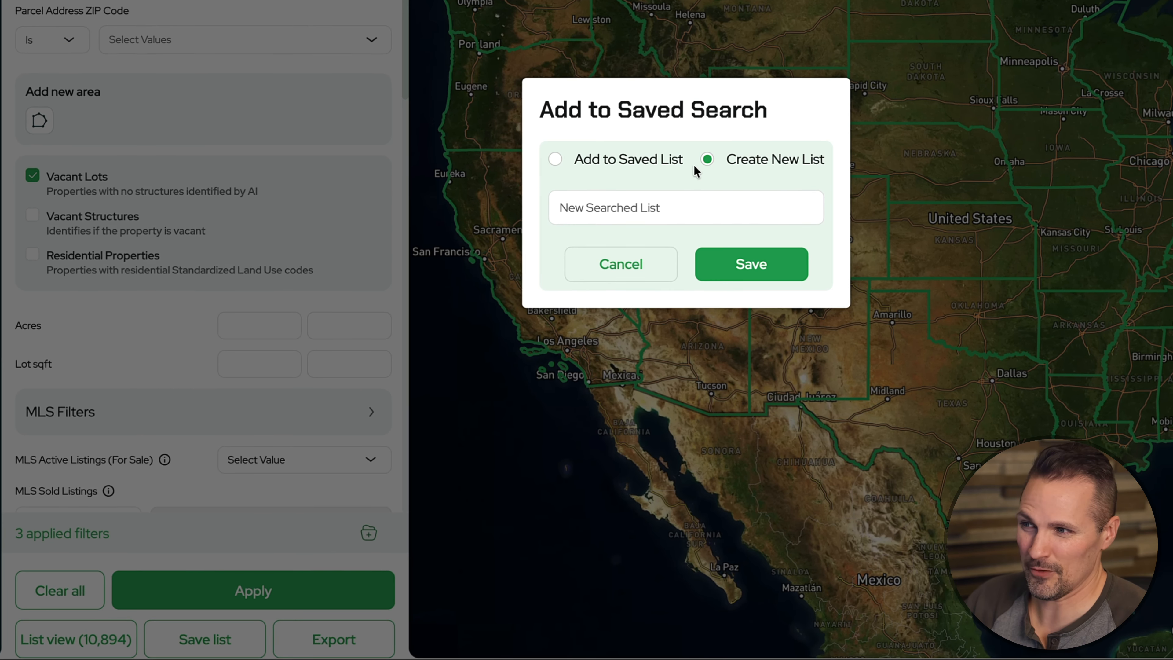
{"action": "left_click", "coordinate": [557, 157]}
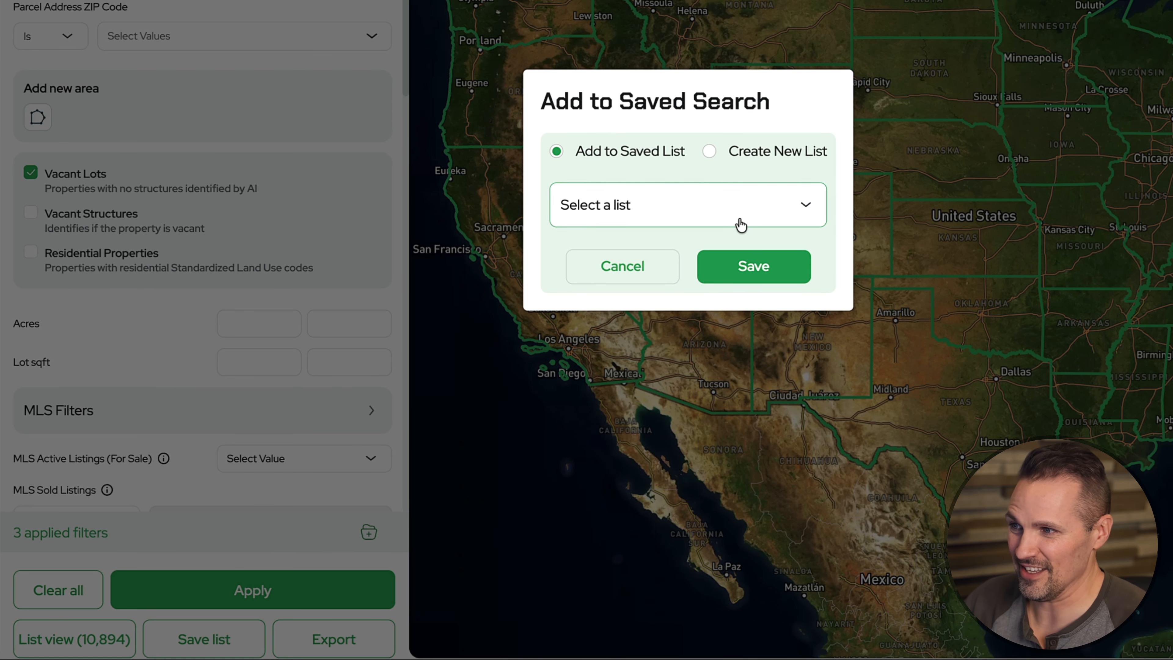
{"action": "left_click", "coordinate": [758, 214]}
{"action": "left_click", "coordinate": [750, 289]}
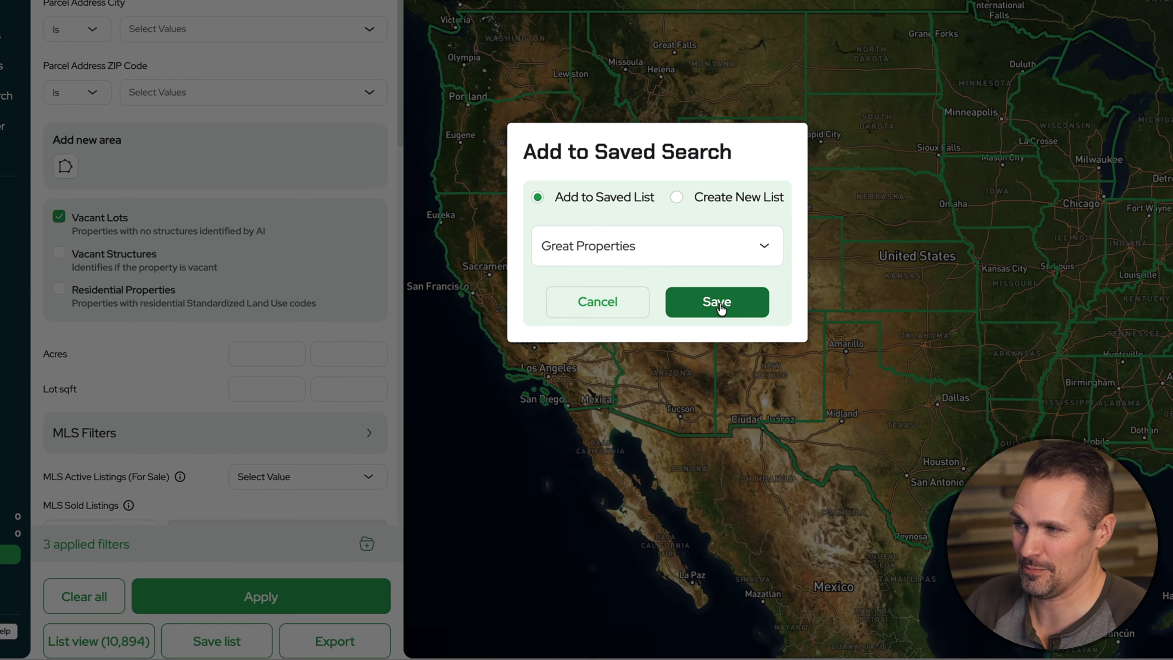
{"action": "left_click", "coordinate": [721, 309]}
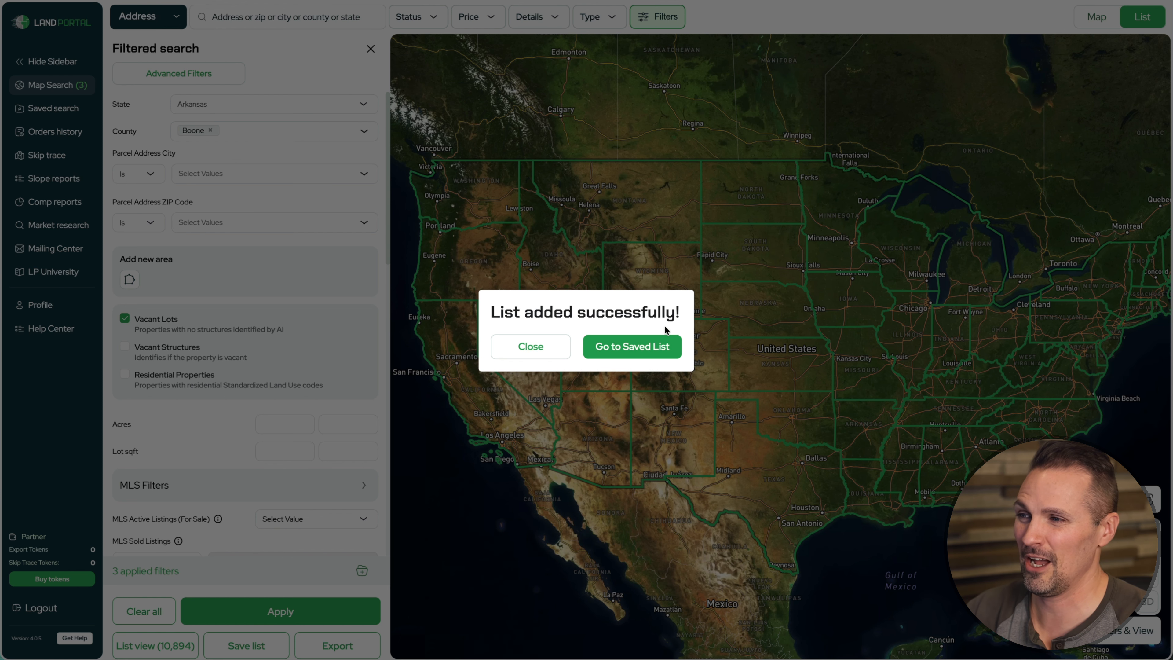
{"action": "left_click", "coordinate": [658, 349]}
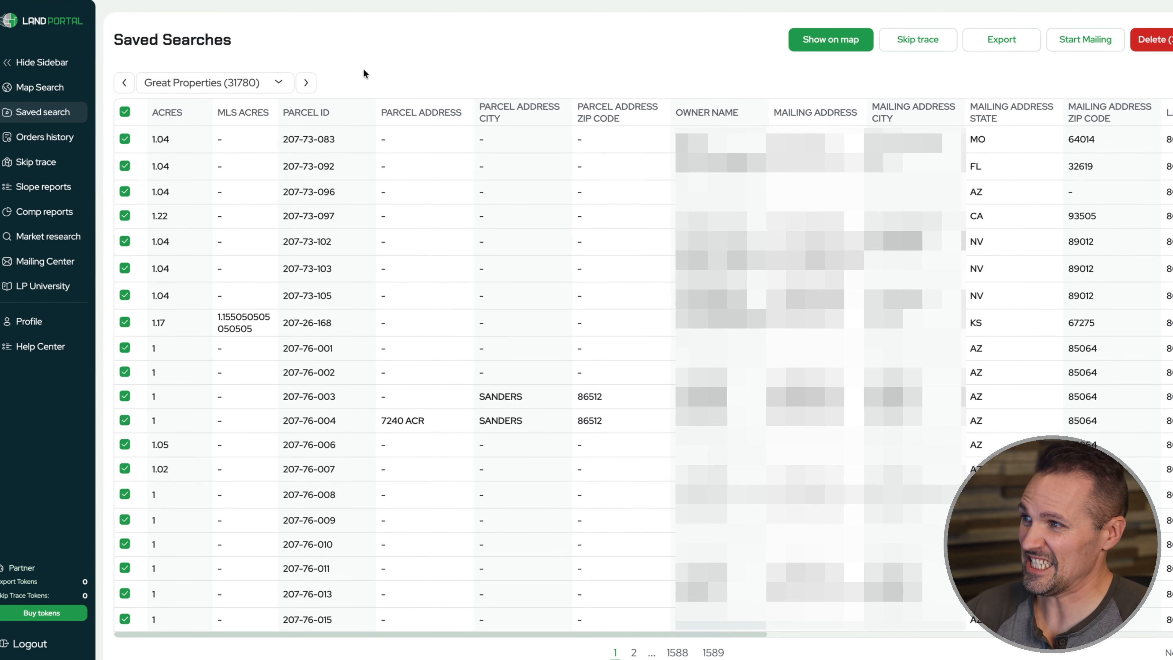
Switch to the saved list "Apache County – Dec 2025" and show its properties on the map for closer examination.
{"action": "left_click", "coordinate": [264, 95]}
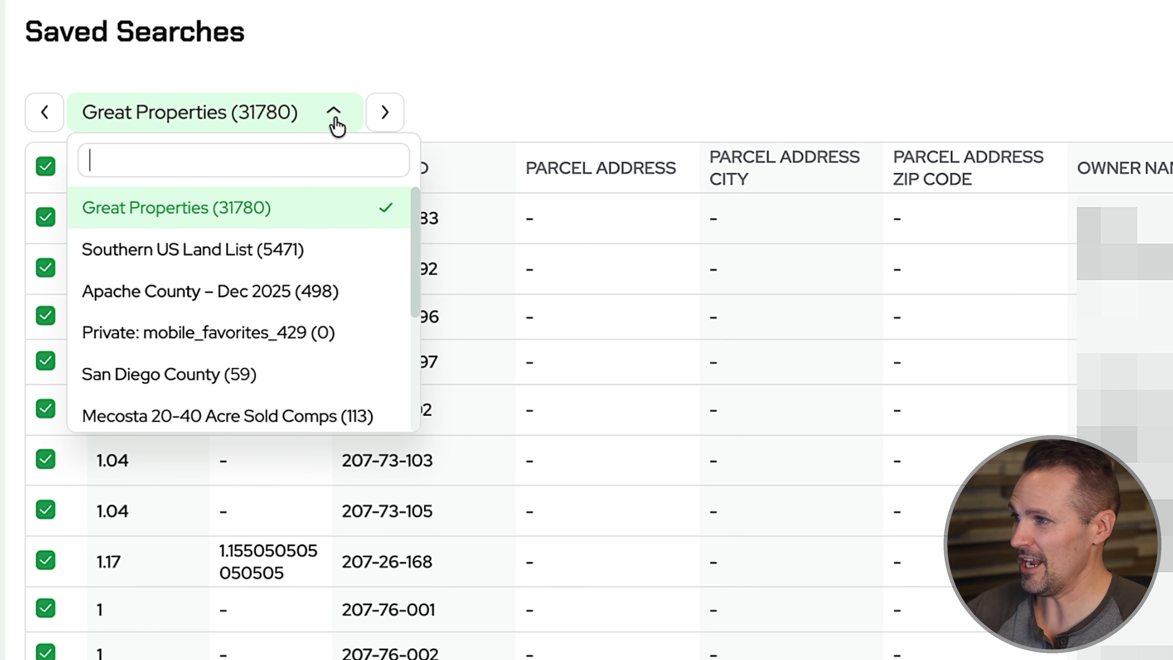
{"action": "left_click", "coordinate": [305, 305]}
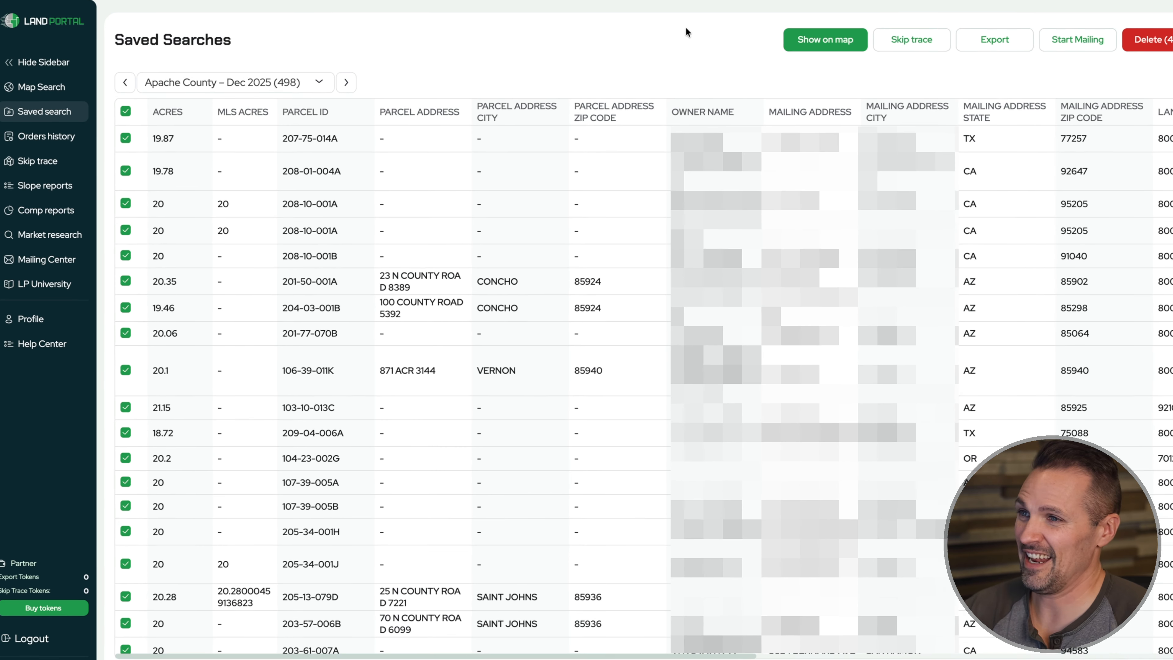
{"action": "left_click", "coordinate": [765, 44]}
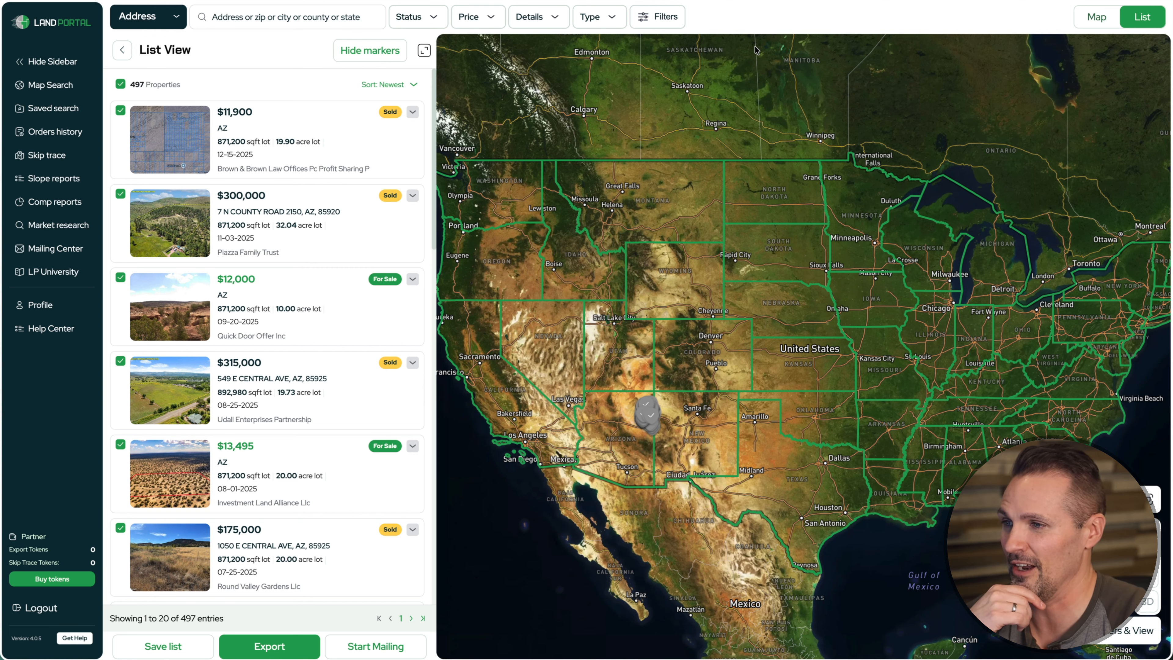
{"action": "scroll", "coordinate": [658, 430], "scroll_direction": "up", "scroll_amount": 10}
{"action": "left_click_drag", "start_coordinate": [811, 443], "coordinate": [883, 398]}
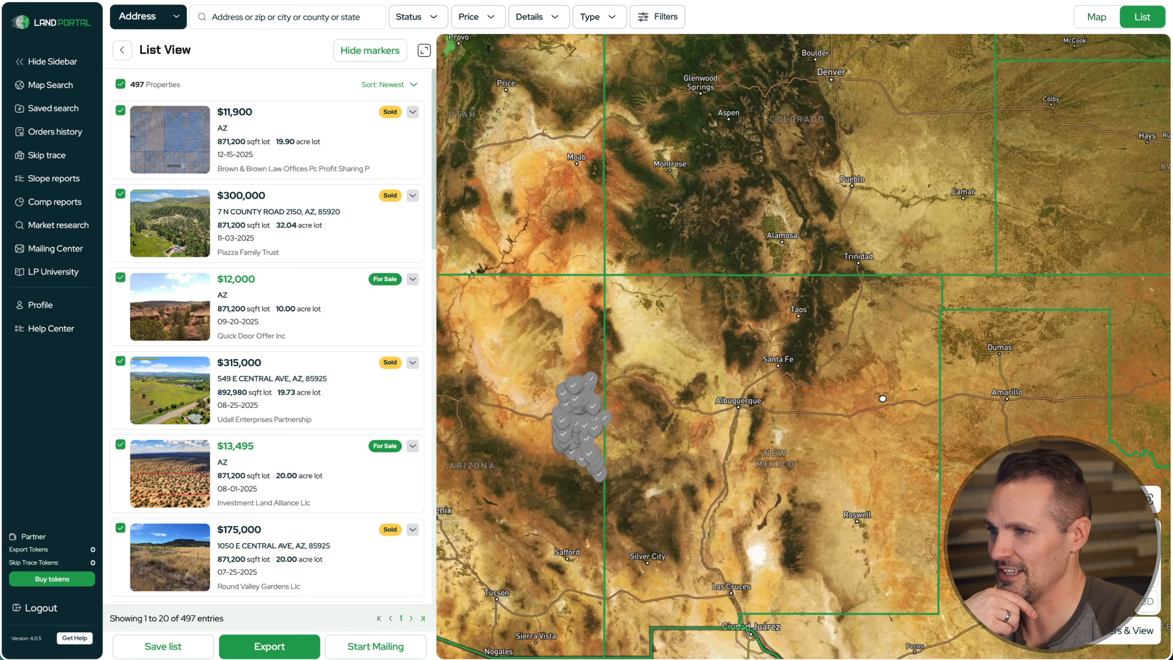
{"action": "left_click_drag", "start_coordinate": [882, 398], "coordinate": [1038, 312]}
Start a fresh filtered search from the reset map and draw a four-sided custom search area over southern Idaho.
{"action": "left_click", "coordinate": [63, 26]}
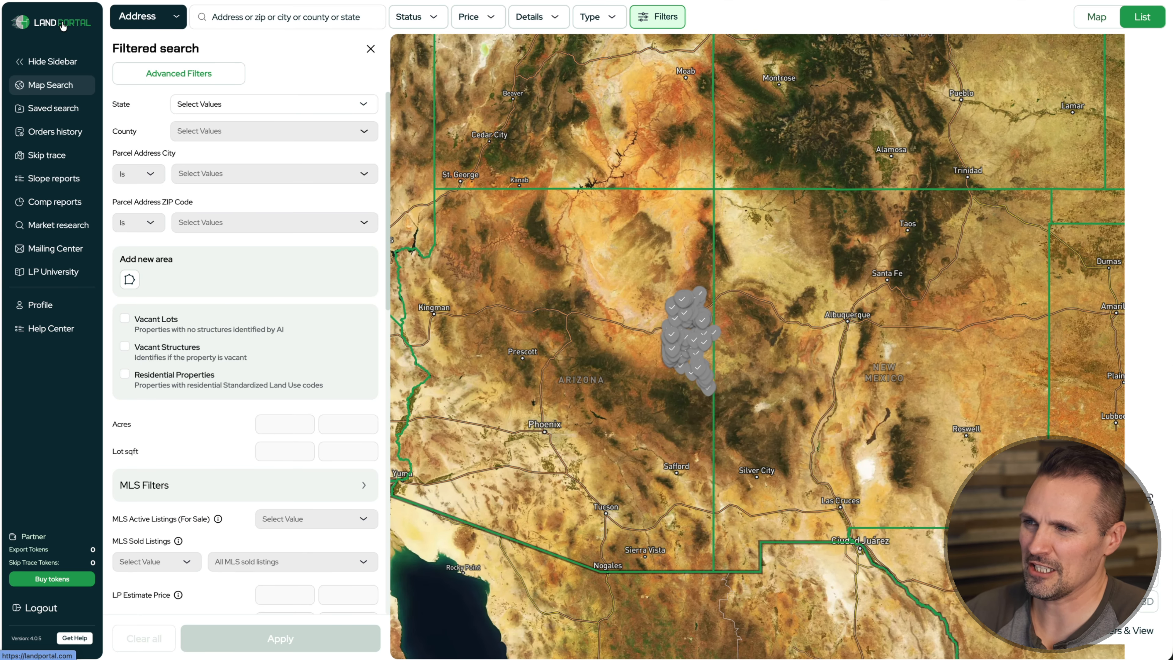
{"action": "left_click", "coordinate": [63, 26]}
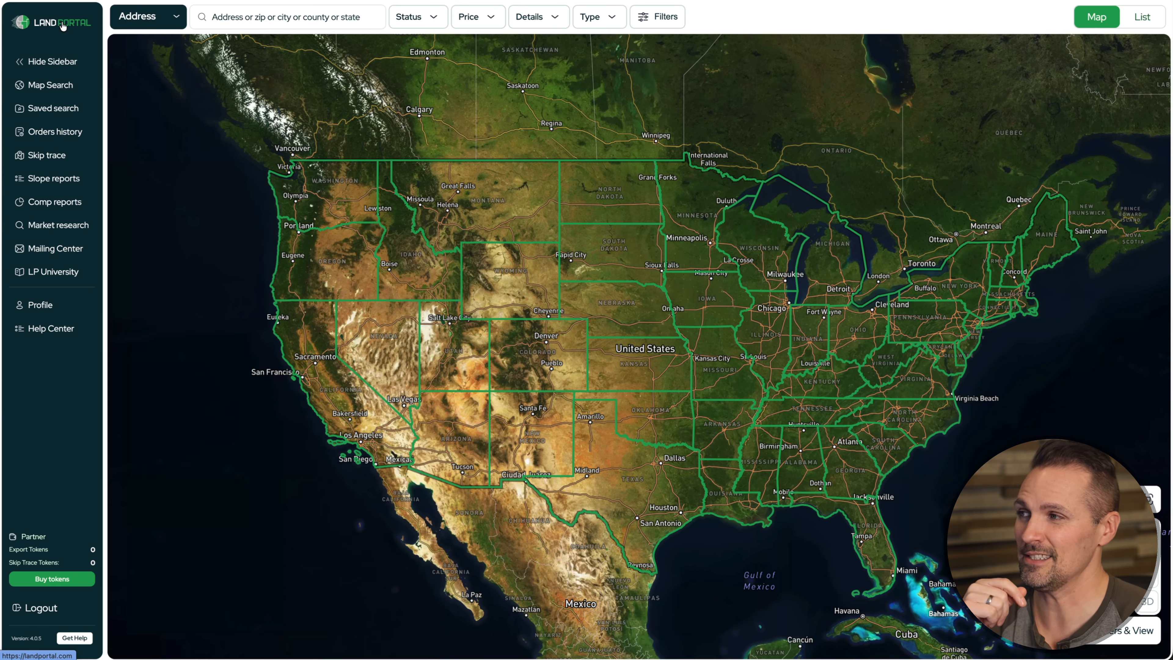
{"action": "left_click", "coordinate": [677, 19]}
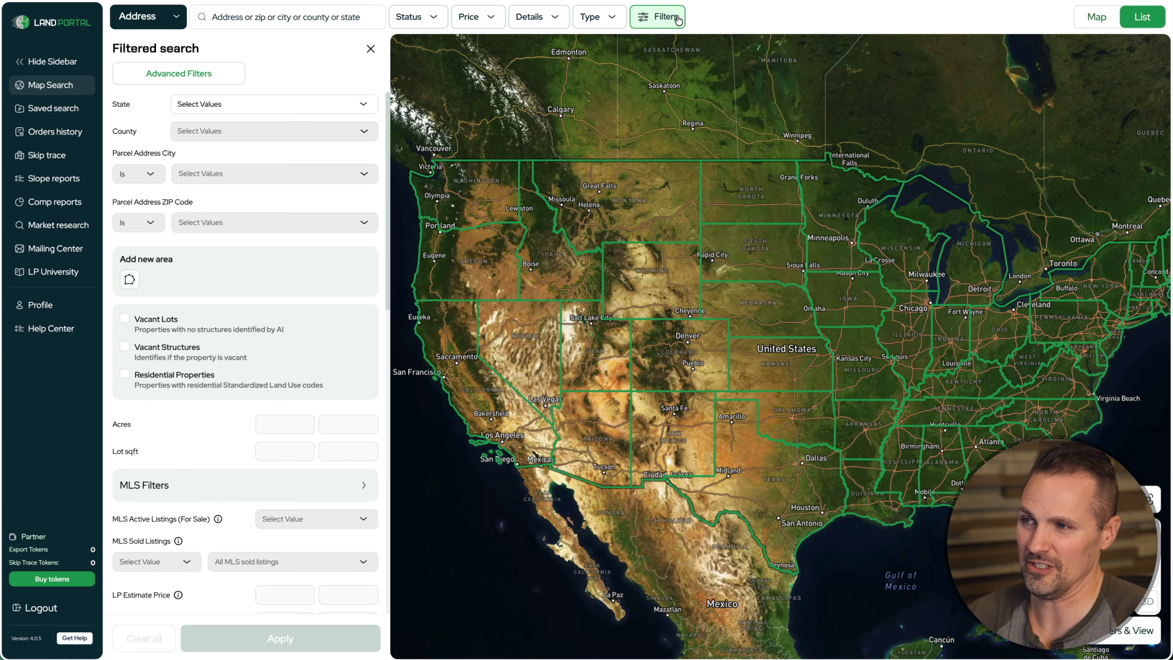
{"action": "left_click", "coordinate": [130, 279]}
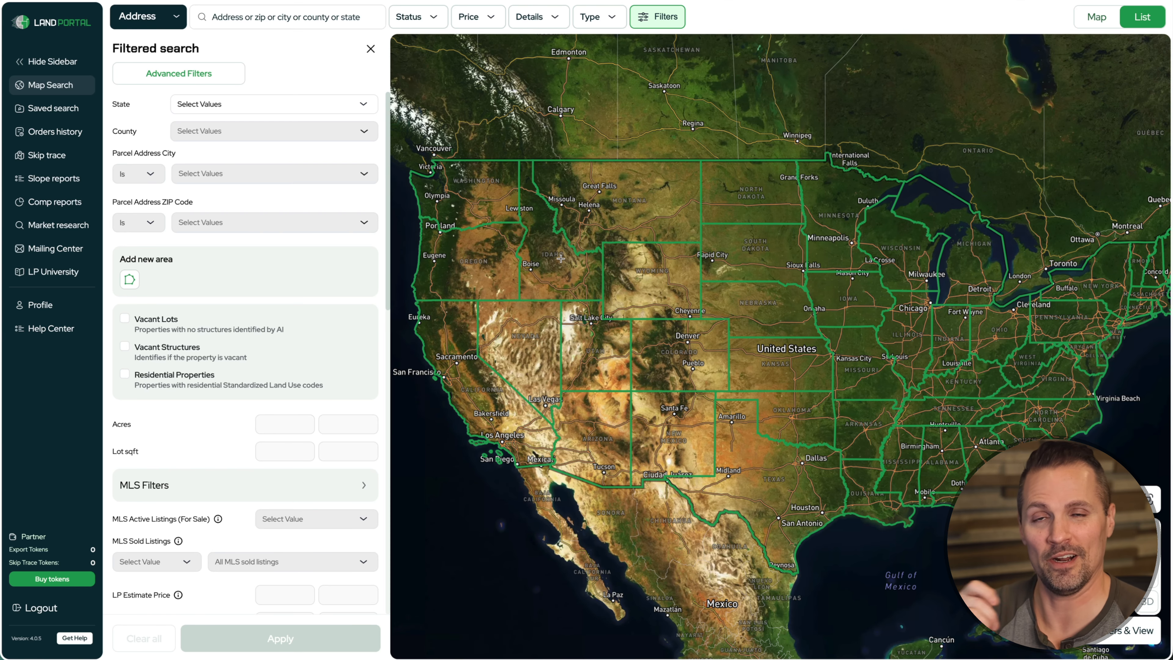
{"action": "left_click", "coordinate": [561, 259]}
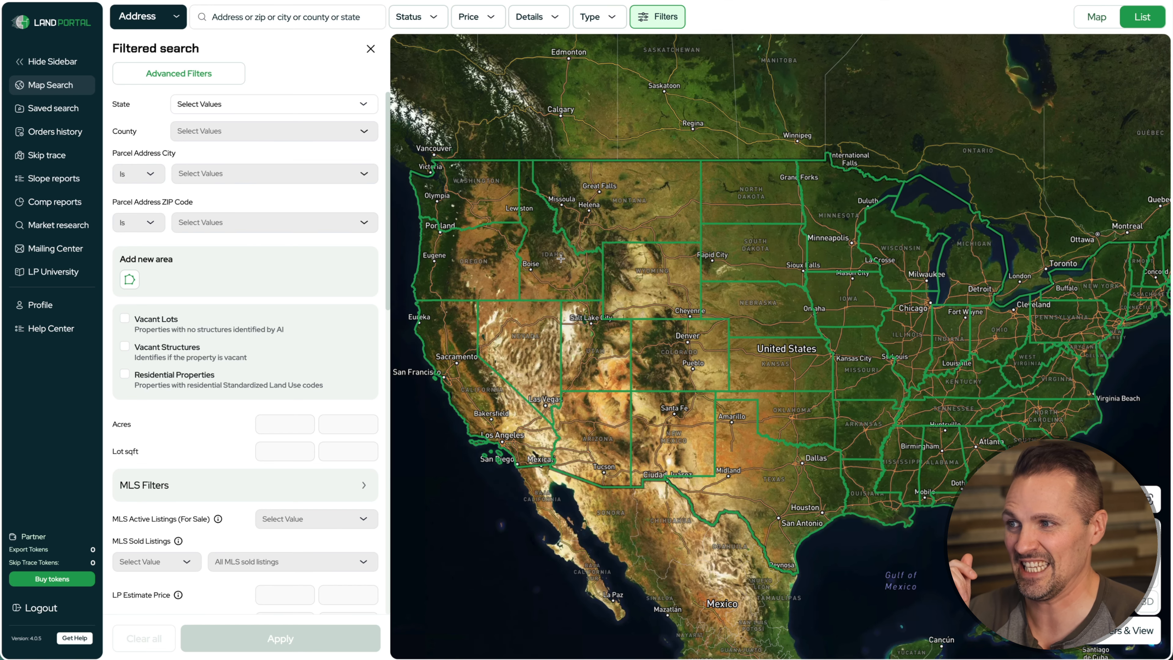
{"action": "left_click", "coordinate": [537, 279]}
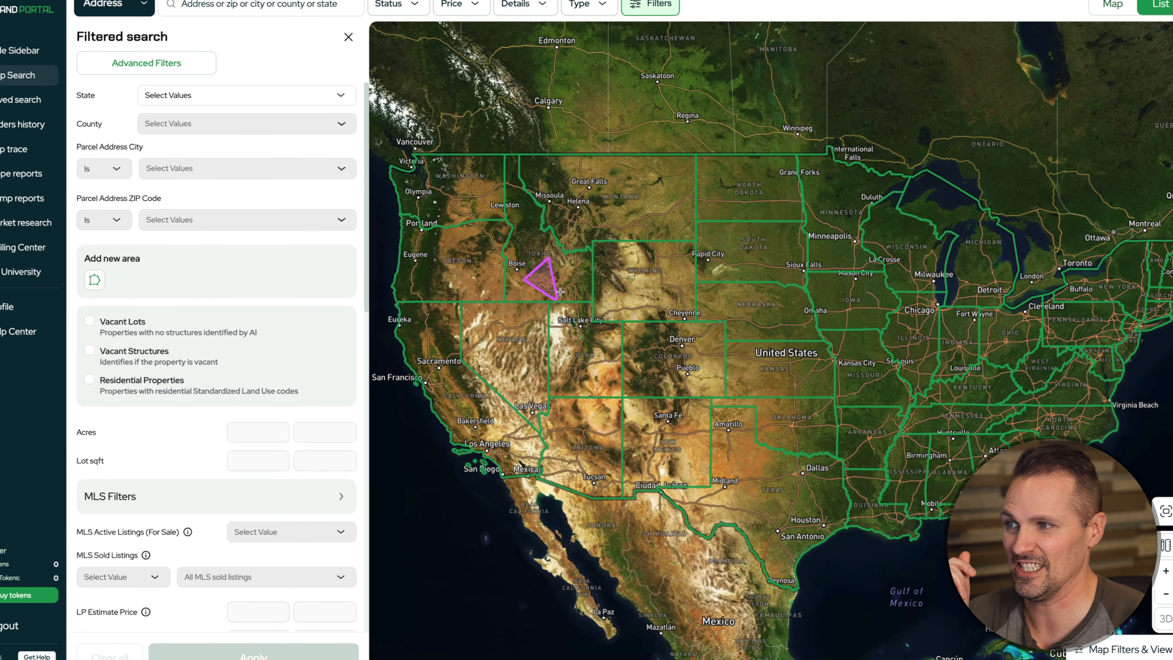
{"action": "left_click", "coordinate": [577, 272]}
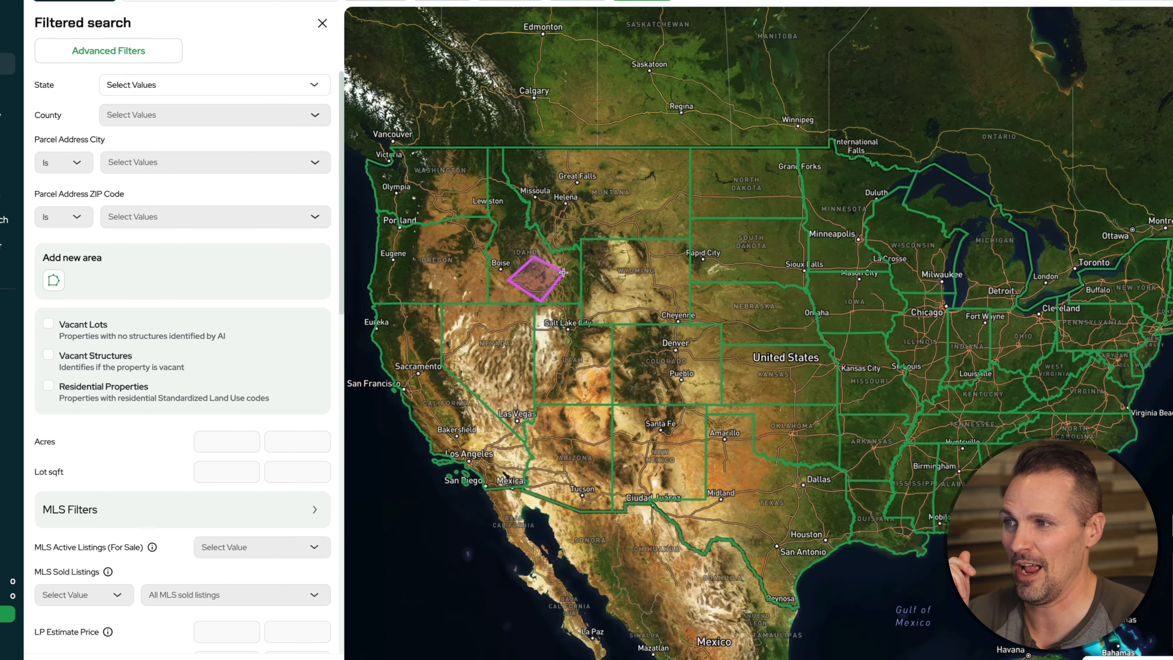
{"action": "double_click", "coordinate": [564, 246]}
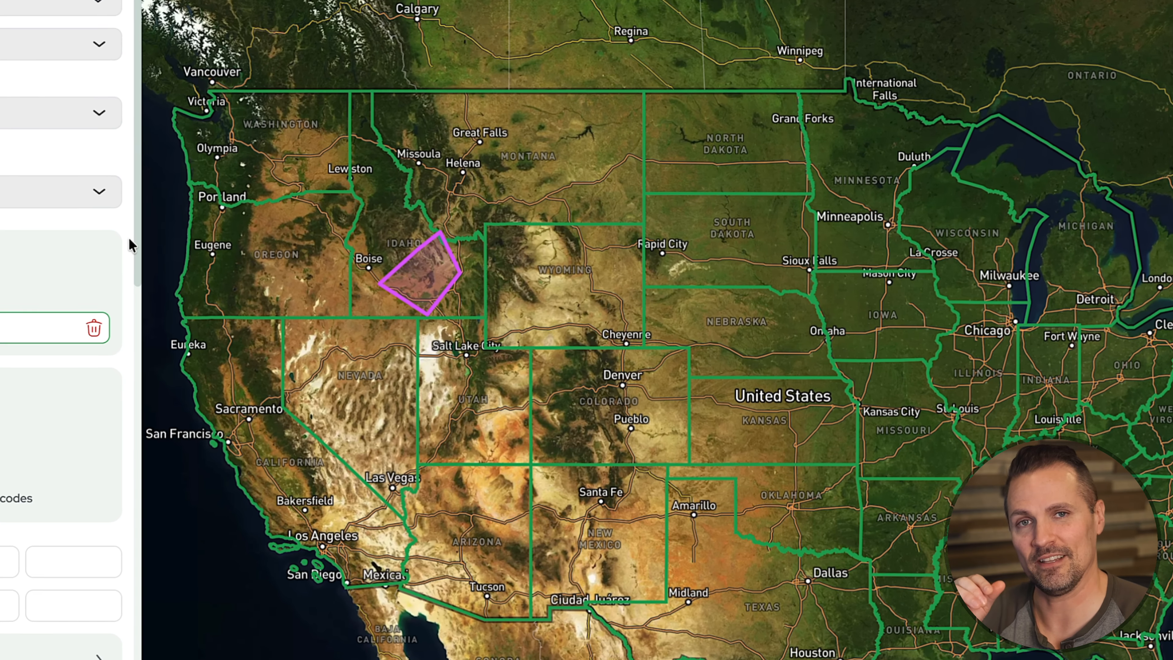